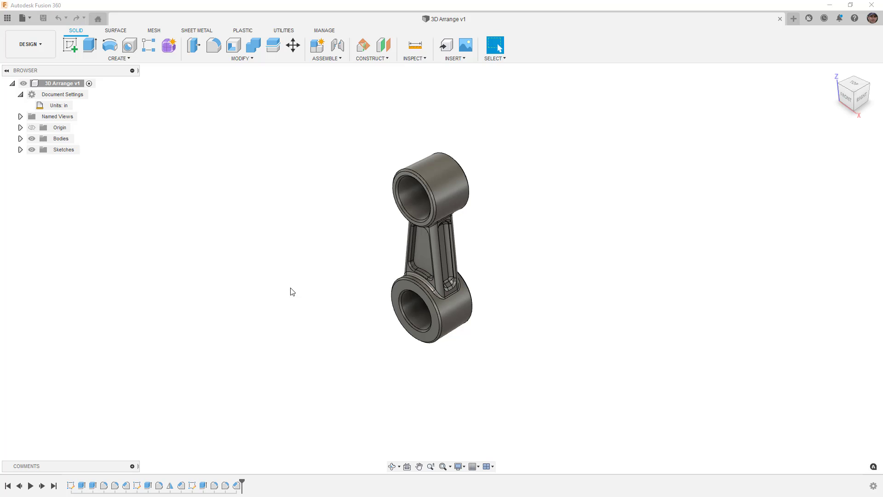
Orbit the connecting rod so the ViewCube nears the FRONT view
{"action": "middle_click_drag", "start_coordinate": [314, 272], "coordinate": [430, 292], "text": "shift"}
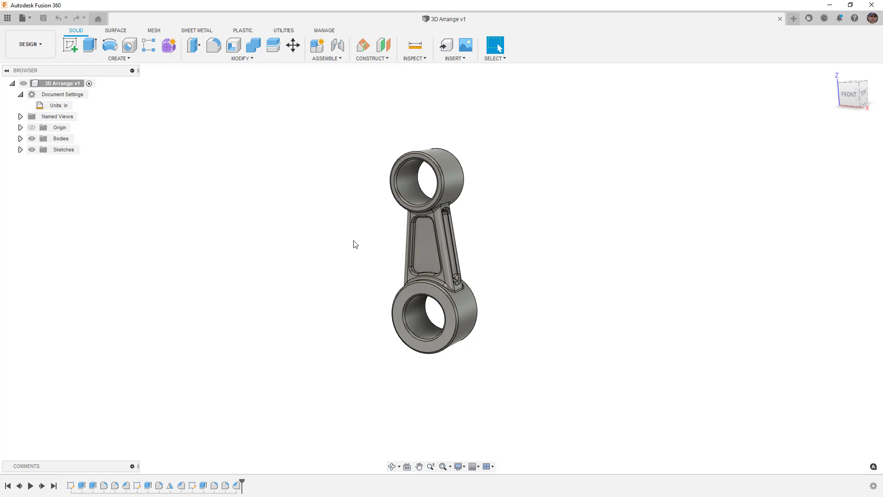
Enable Arrange and Simplify tools under General > Design preferences, then check the Modify menu
{"action": "left_click", "coordinate": [873, 18]}
{"action": "left_click", "coordinate": [866, 32]}
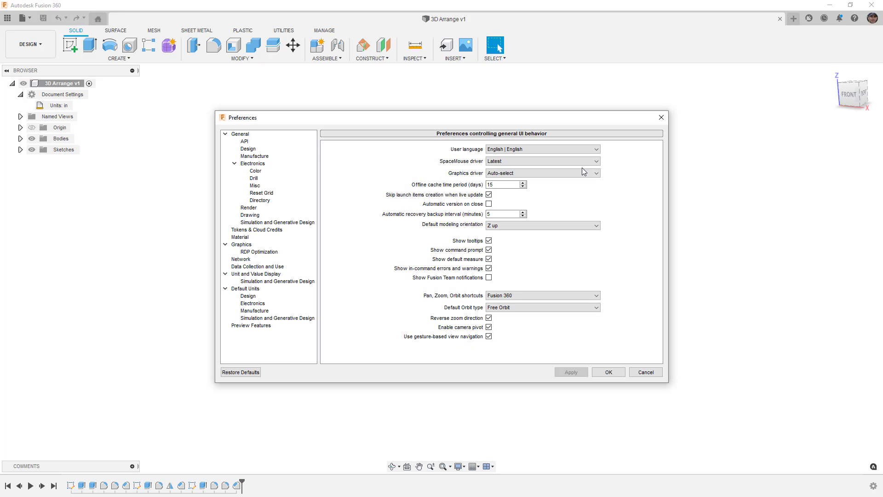
{"action": "left_click", "coordinate": [248, 149]}
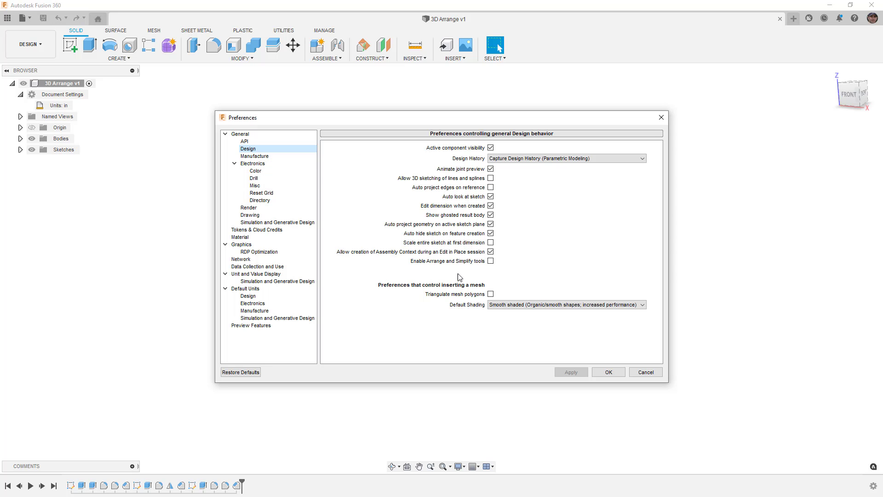
{"action": "mouse_move", "coordinate": [423, 267]}
{"action": "left_click", "coordinate": [490, 261]}
{"action": "left_click", "coordinate": [571, 372]}
{"action": "left_click", "coordinate": [610, 372]}
{"action": "left_click", "coordinate": [243, 63]}
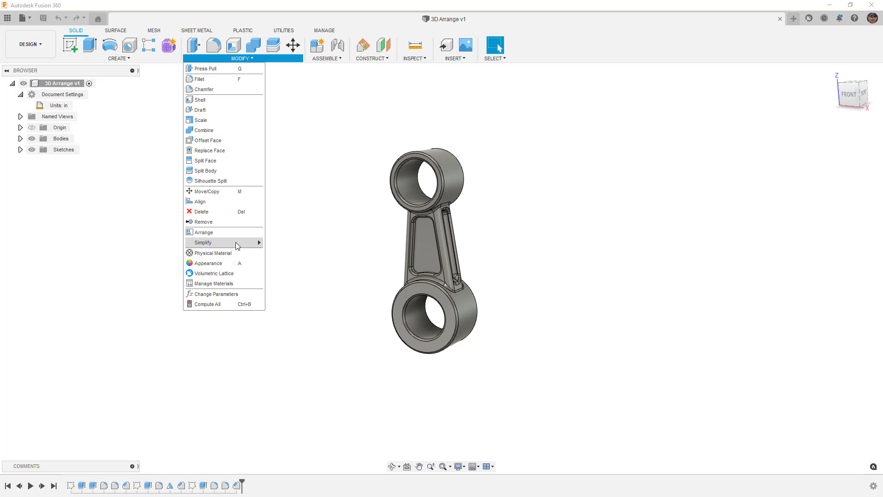
{"action": "mouse_move", "coordinate": [237, 243]}
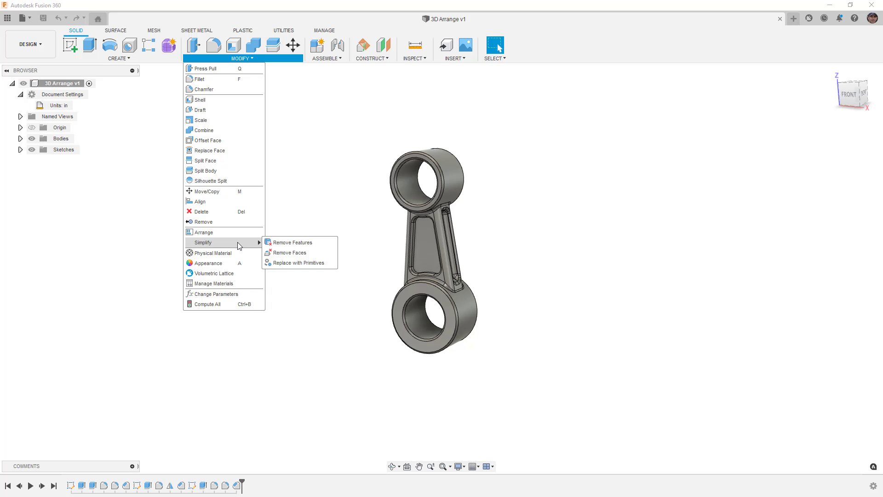
Turn on the 3D Arrange preview feature, found by searching '3d' in Preview Features
{"action": "left_click", "coordinate": [524, 144]}
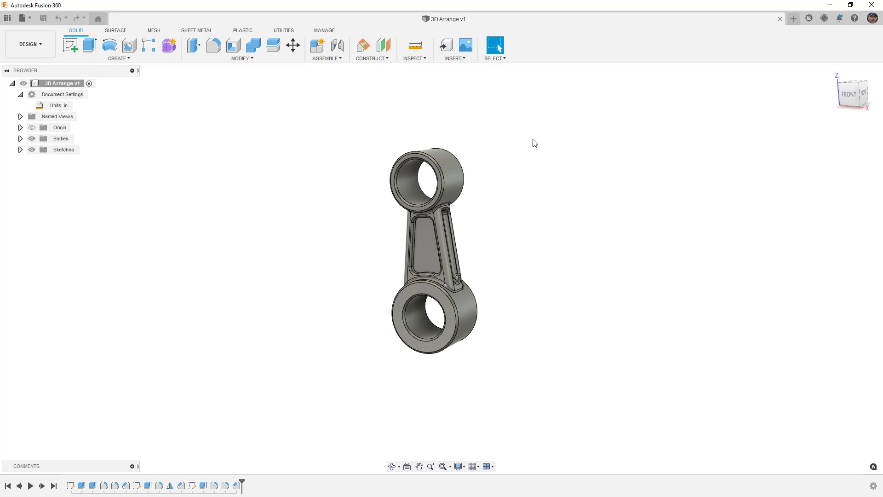
{"action": "left_click", "coordinate": [873, 18]}
{"action": "left_click", "coordinate": [853, 42]}
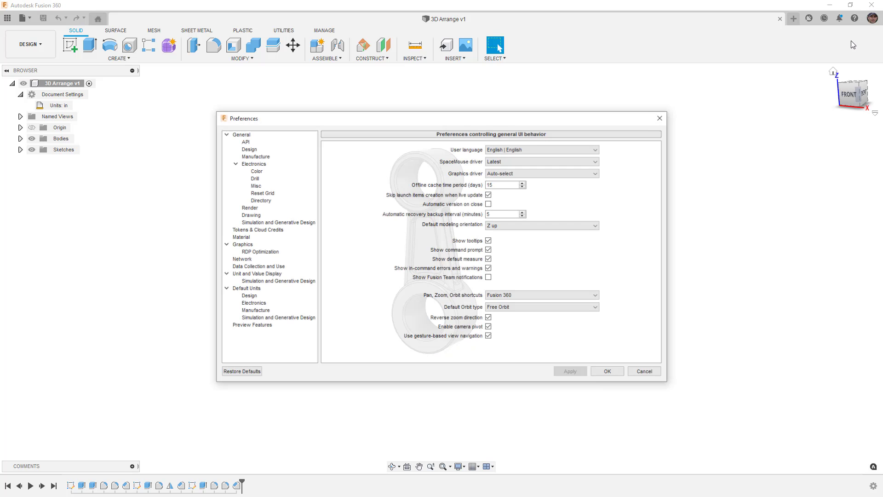
{"action": "left_click", "coordinate": [257, 326]}
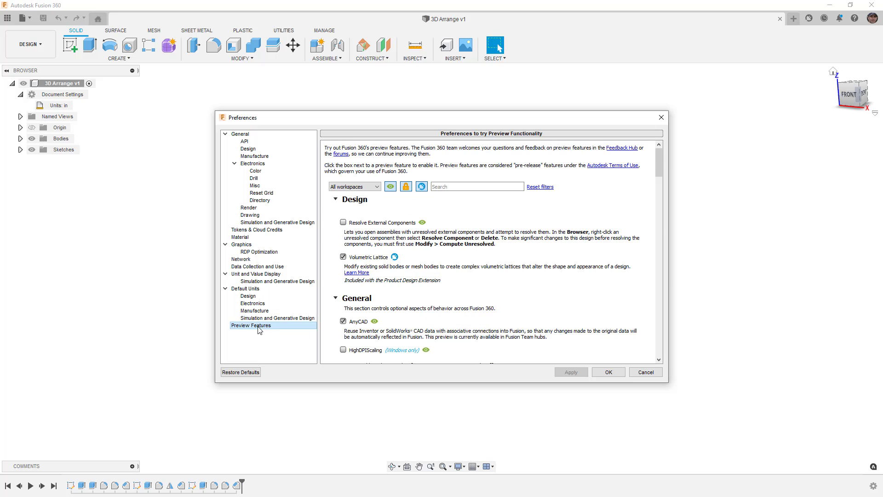
{"action": "left_click", "coordinate": [468, 187]}
{"action": "type", "text": "3d"}
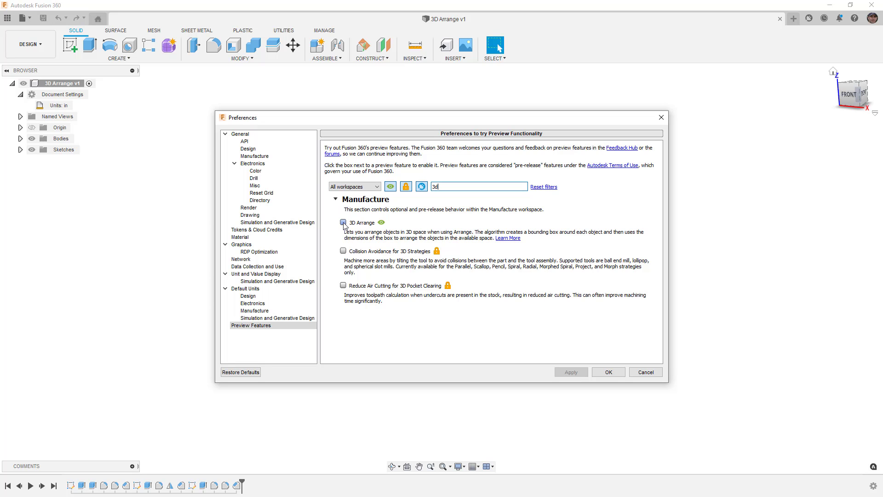
{"action": "left_click", "coordinate": [343, 223]}
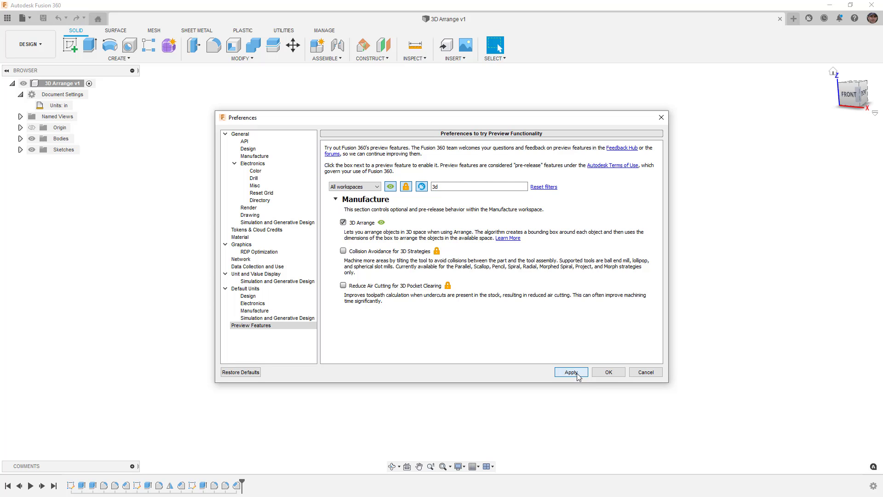
{"action": "left_click", "coordinate": [609, 373]}
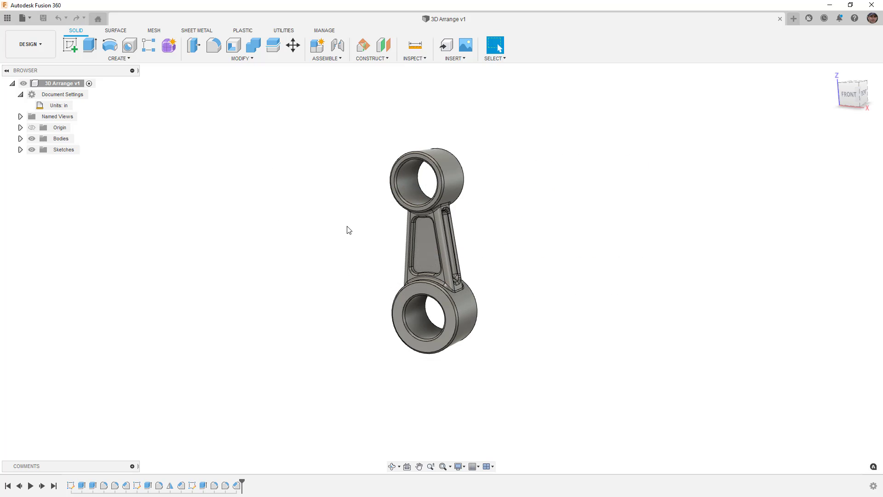
{"action": "left_click", "coordinate": [262, 59]}
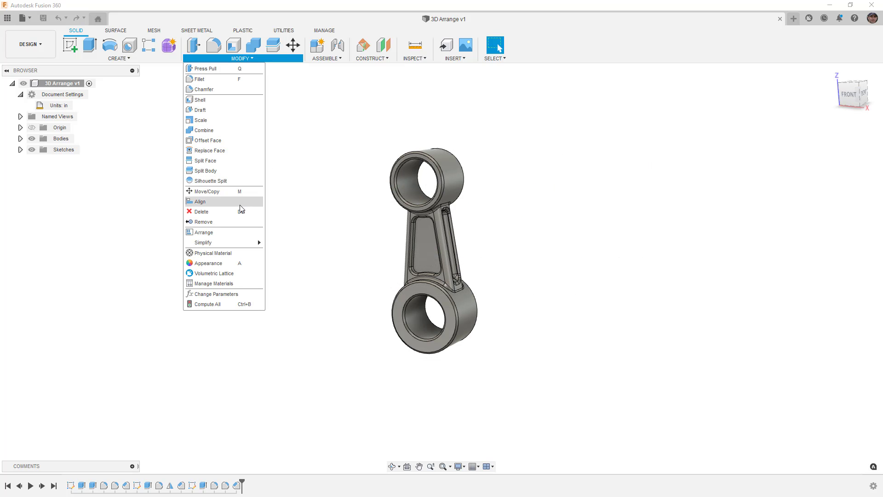
{"action": "left_click", "coordinate": [239, 233]}
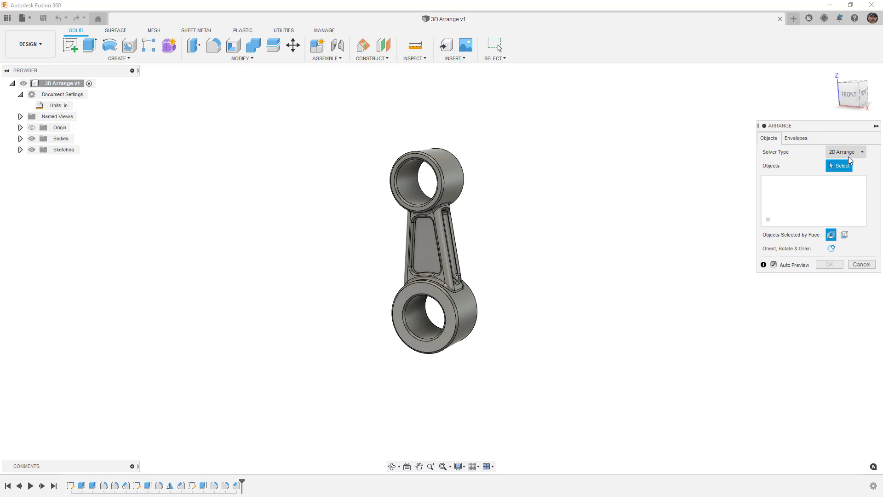
{"action": "left_click", "coordinate": [846, 152]}
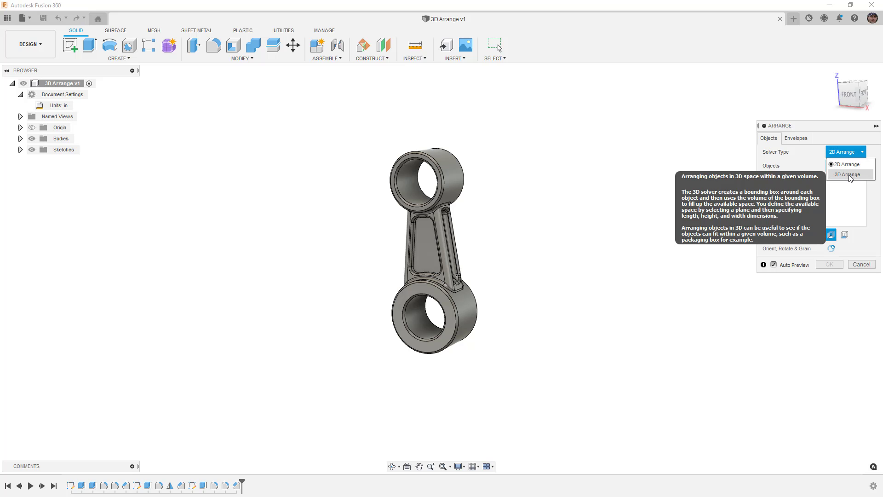
{"action": "left_click", "coordinate": [860, 265]}
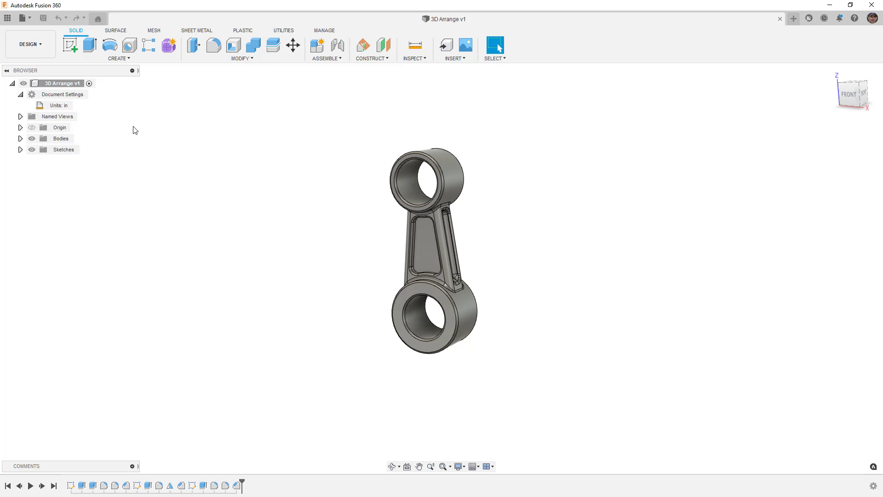
Create a new blank design with Inch as the unit type
{"action": "left_click", "coordinate": [795, 19]}
{"action": "left_click", "coordinate": [21, 95]}
{"action": "left_click", "coordinate": [83, 106]}
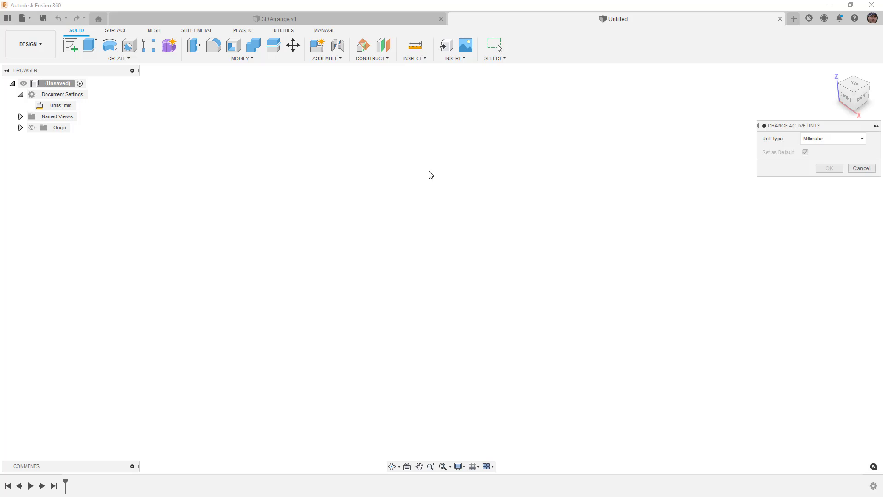
{"action": "left_click", "coordinate": [821, 139]}
{"action": "left_click", "coordinate": [817, 180]}
{"action": "left_click", "coordinate": [830, 169]}
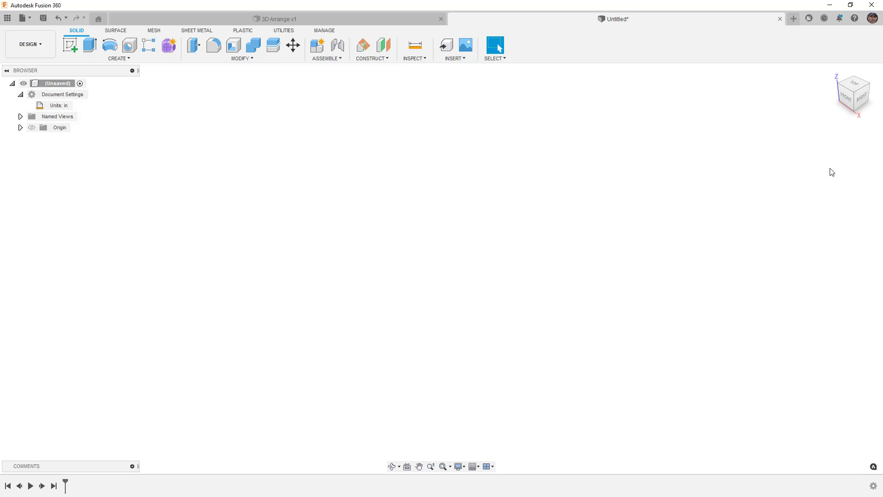
Save the new design as 'ArrangeExample'
{"action": "left_click", "coordinate": [41, 21]}
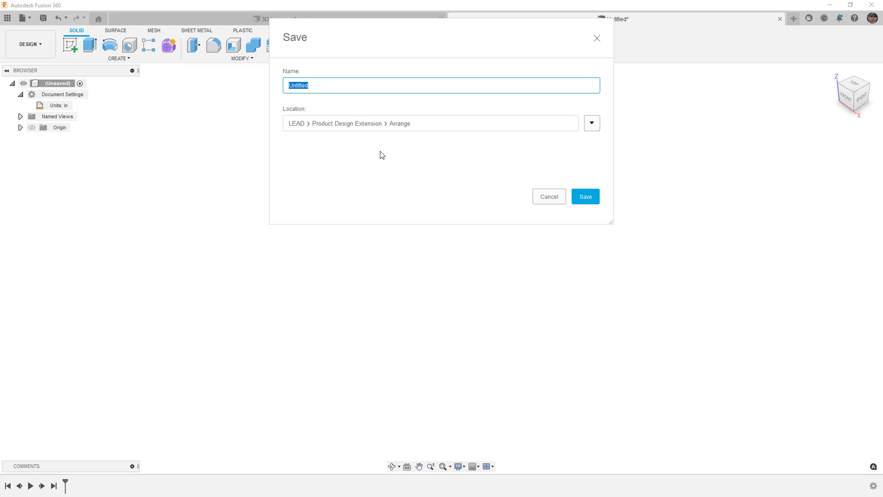
{"action": "type", "text": "ArrangeExample"}
{"action": "key", "text": "Return"}
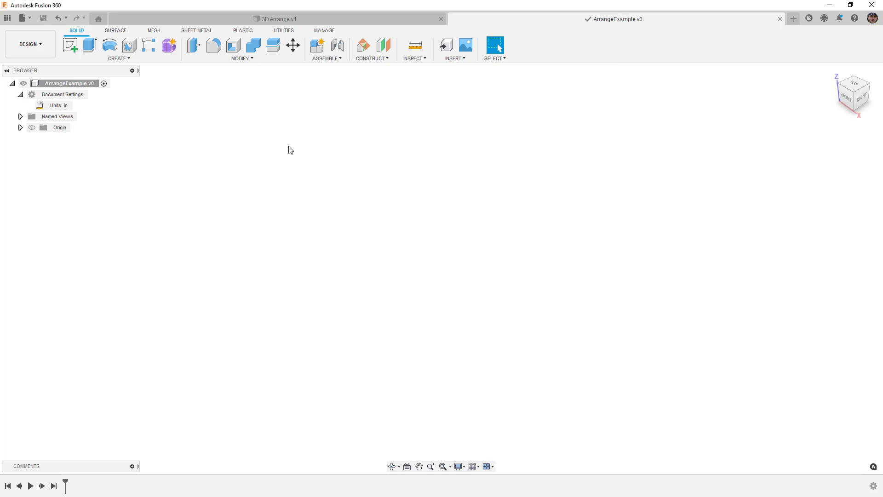
Insert the '3D Arrange' connecting rod from the project files into ArrangeExample
{"action": "left_click", "coordinate": [7, 18]}
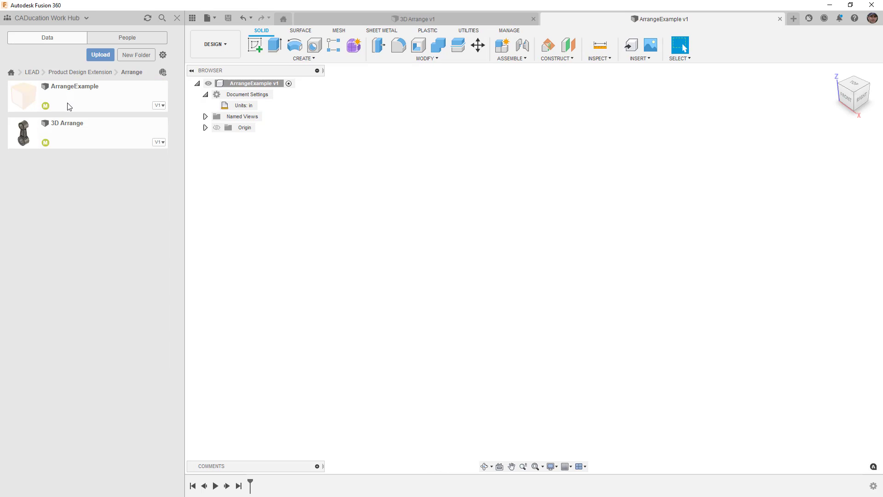
{"action": "left_click_drag", "start_coordinate": [52, 133], "coordinate": [450, 177]}
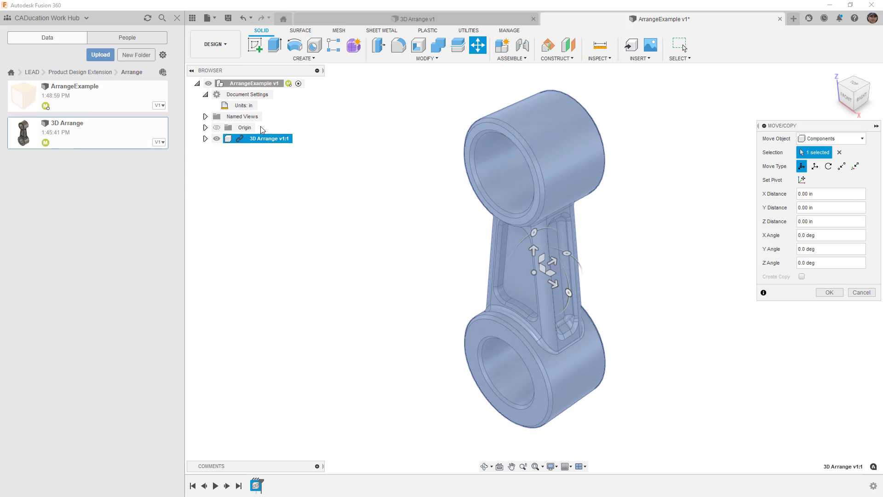
{"action": "left_click", "coordinate": [192, 18]}
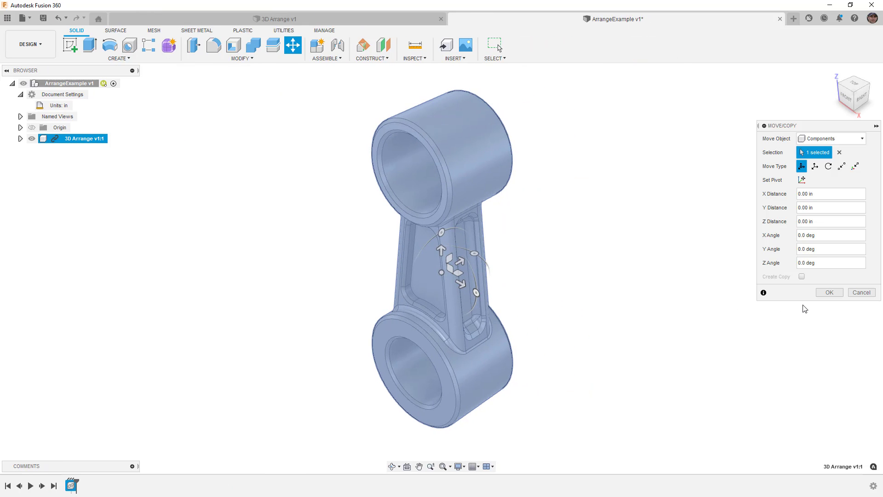
{"action": "left_click", "coordinate": [829, 292]}
View the rod straight on from the FRONT and zoom out
{"action": "middle_click_drag", "start_coordinate": [335, 300], "coordinate": [382, 296], "text": "shift"}
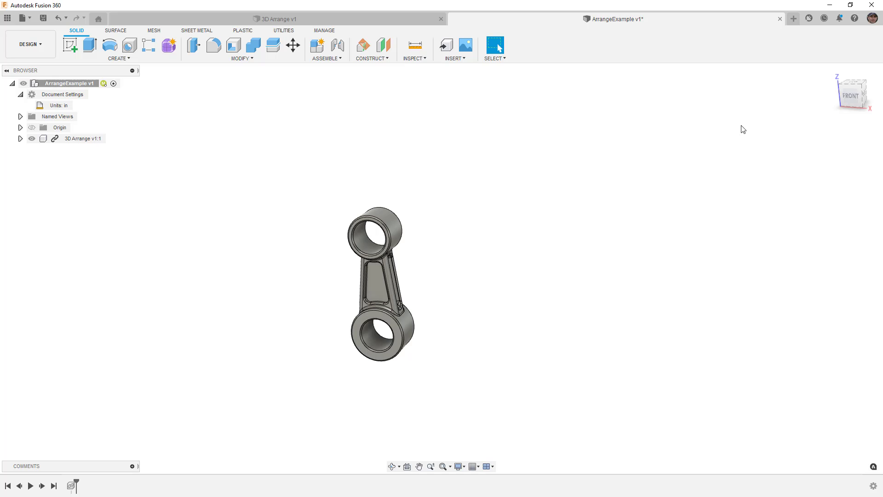
{"action": "left_click", "coordinate": [850, 94]}
{"action": "scroll", "coordinate": [322, 266], "scroll_direction": "down", "scroll_amount": 3}
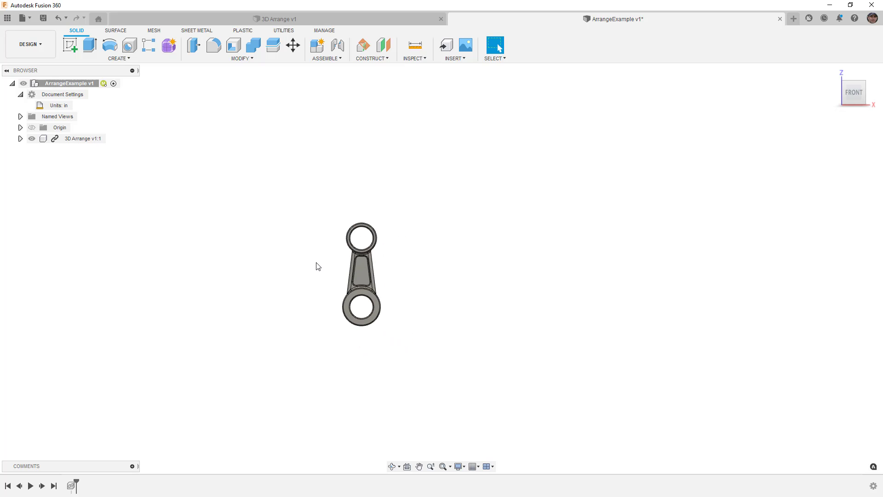
Rectangular-pattern the rod 3 copies at 8.50 in by 3 copies at 4.50 in
{"action": "left_click", "coordinate": [73, 139]}
{"action": "left_click", "coordinate": [150, 46]}
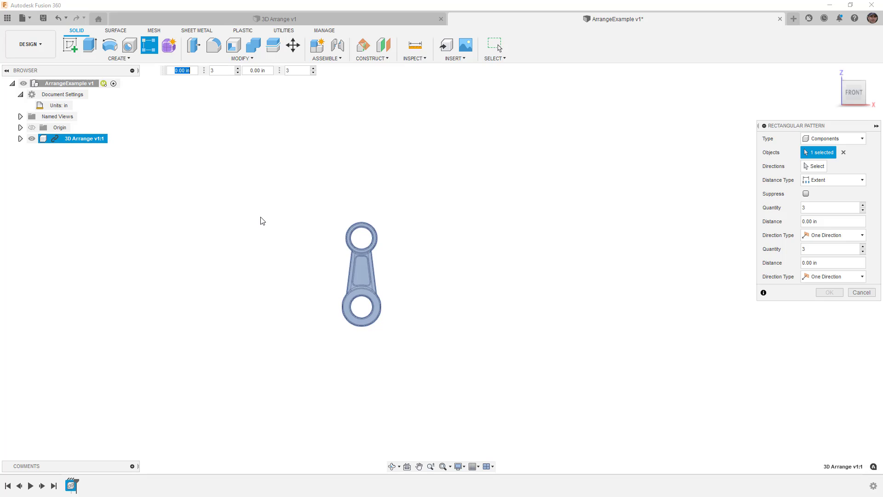
{"action": "left_click", "coordinate": [814, 166]}
{"action": "left_click", "coordinate": [409, 307]}
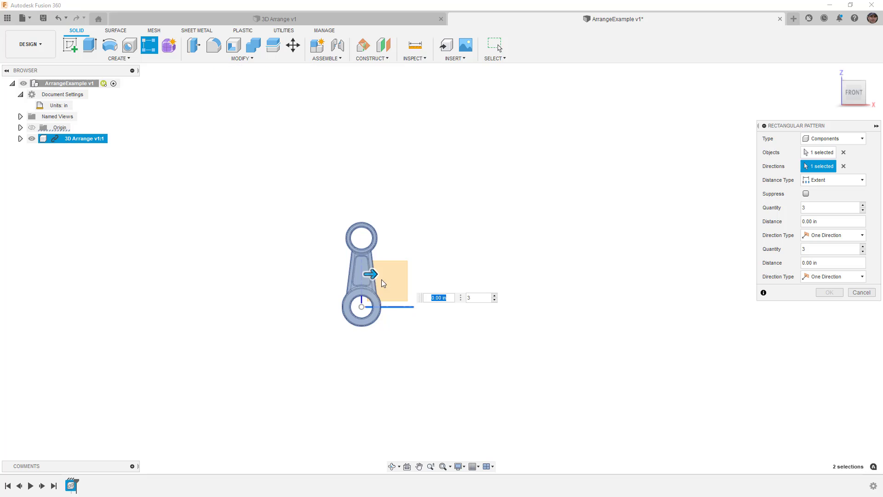
{"action": "left_click_drag", "start_coordinate": [370, 273], "coordinate": [630, 274]}
{"action": "key", "text": "Tab"}
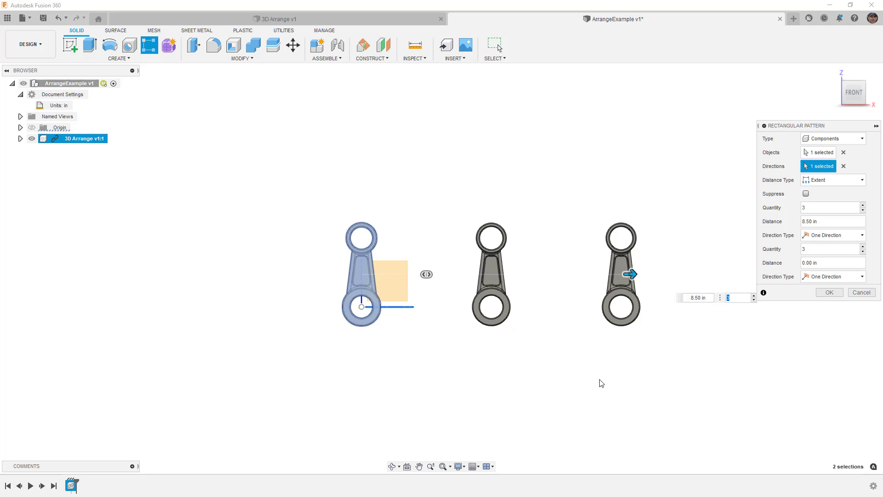
{"action": "middle_click_drag", "start_coordinate": [596, 382], "coordinate": [513, 361], "text": "shift"}
{"action": "left_click_drag", "start_coordinate": [403, 262], "coordinate": [474, 253]}
{"action": "middle_click_drag", "start_coordinate": [480, 313], "coordinate": [502, 344], "text": "shift"}
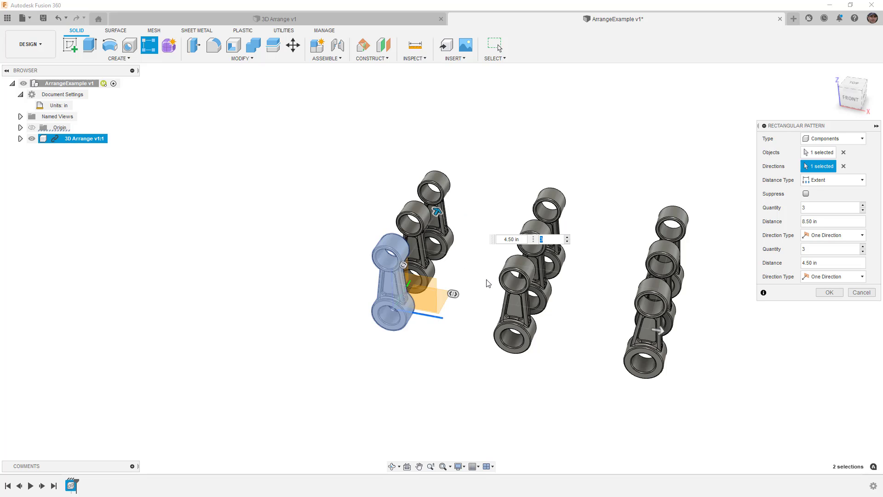
{"action": "left_click", "coordinate": [830, 294]}
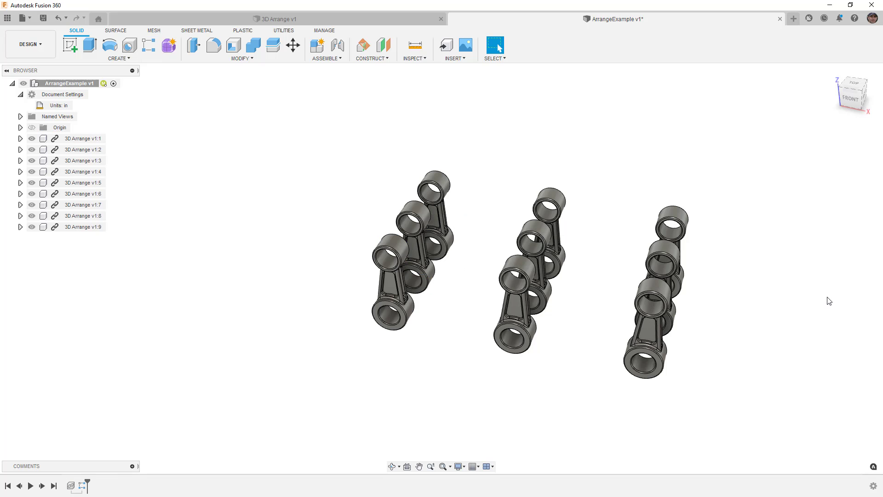
{"action": "middle_click_drag", "start_coordinate": [825, 302], "coordinate": [823, 280], "text": "shift"}
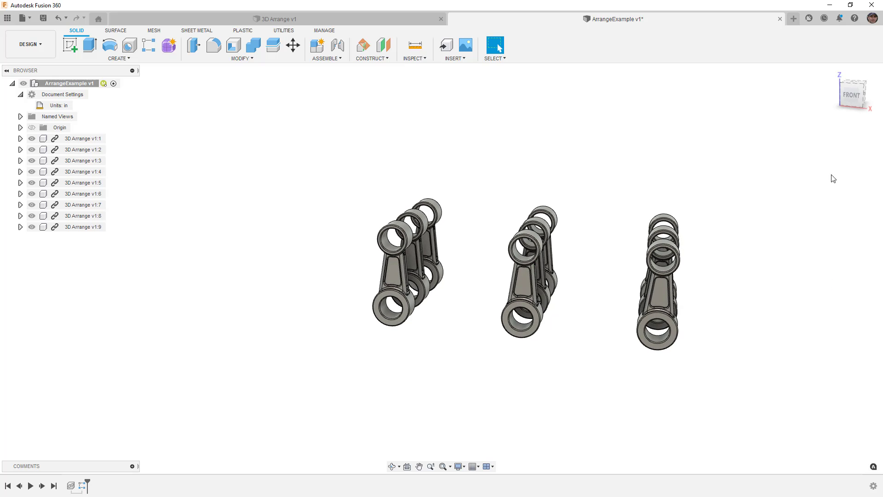
{"action": "left_click", "coordinate": [852, 96]}
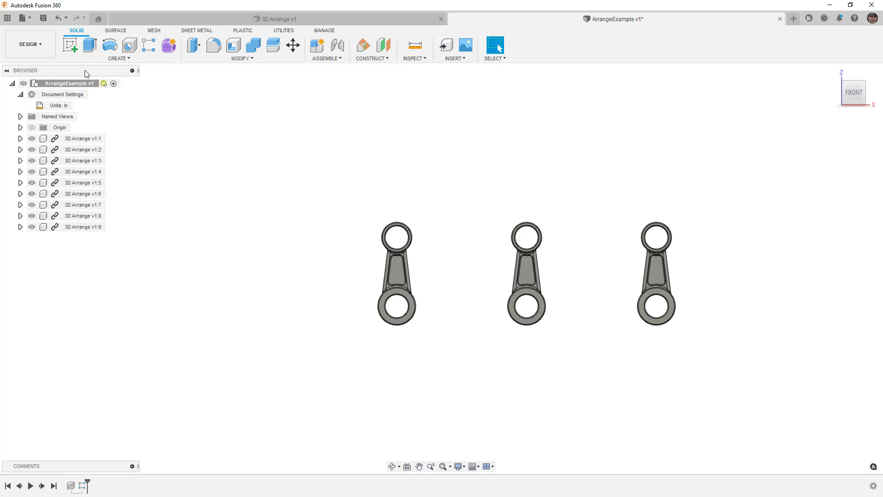
Start a new sketch on the ground (XY) plane beneath the rods
{"action": "left_click", "coordinate": [70, 44]}
{"action": "left_click", "coordinate": [416, 283]}
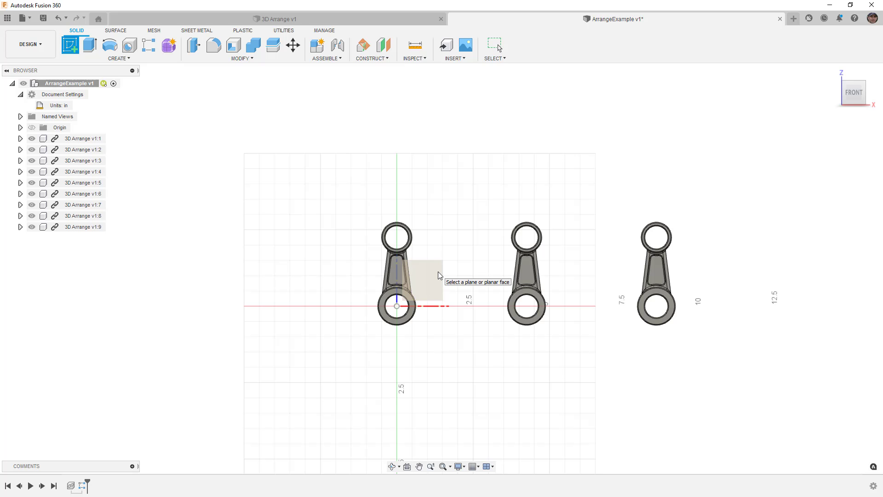
{"action": "middle_click_drag", "start_coordinate": [437, 269], "coordinate": [435, 312], "text": "shift"}
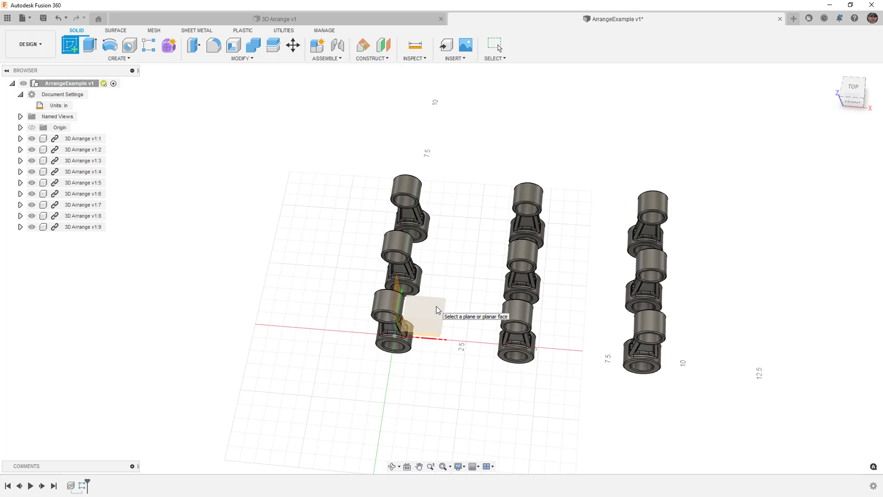
{"action": "left_click", "coordinate": [436, 306]}
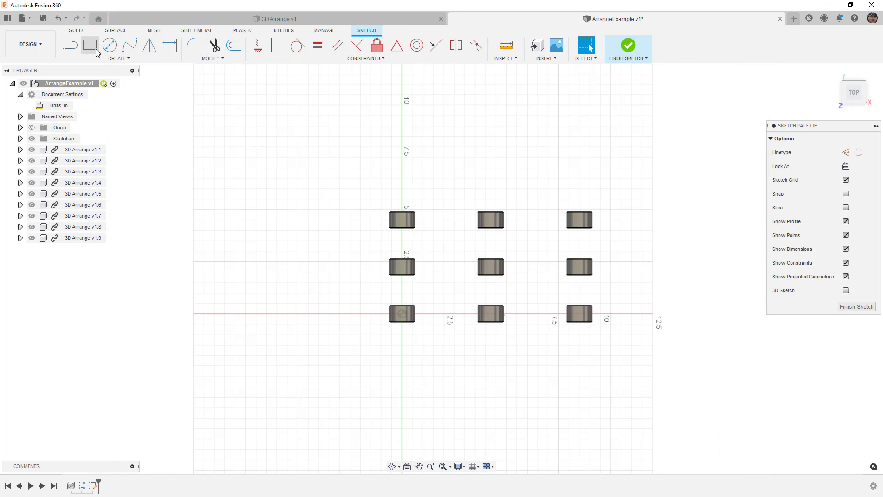
Draw a 10 × 7 in center rectangle at the origin and finish the sketch
{"action": "left_click", "coordinate": [90, 45]}
{"action": "left_click", "coordinate": [845, 166]}
{"action": "left_click", "coordinate": [402, 314]}
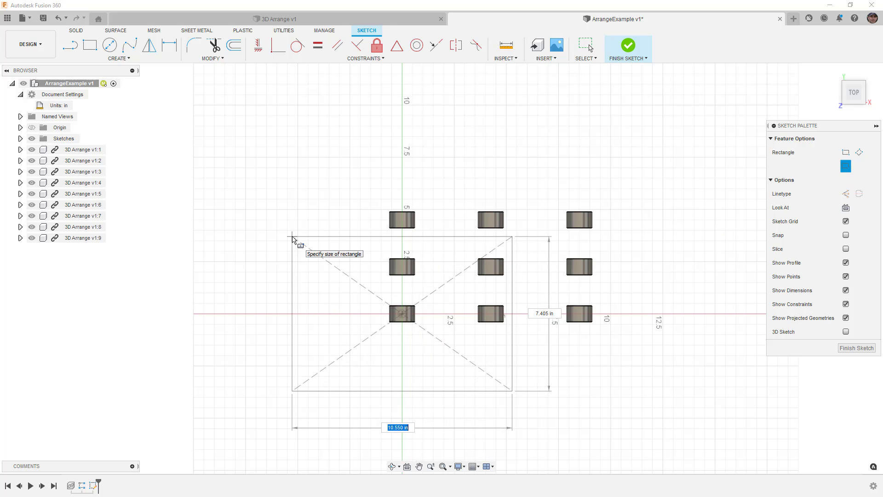
{"action": "type", "text": "10"}
{"action": "key", "text": "Tab"}
{"action": "type", "text": "7"}
{"action": "key", "text": "Return"}
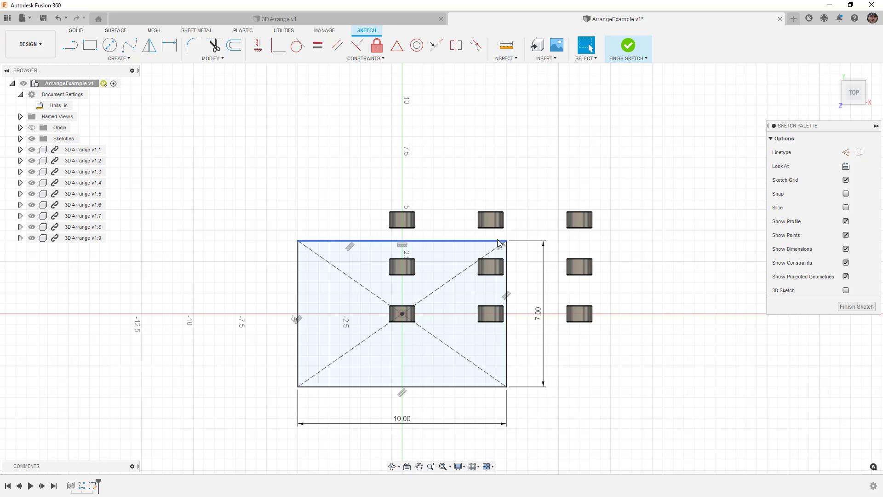
{"action": "left_click", "coordinate": [855, 309]}
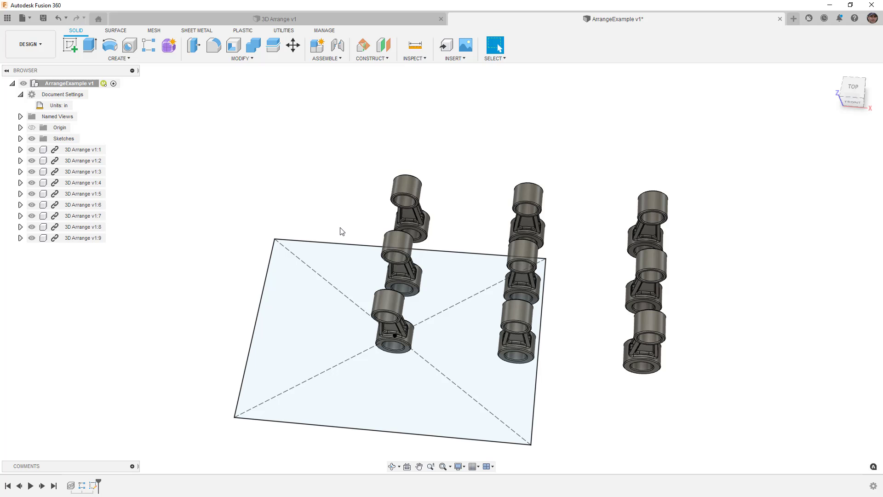
{"action": "left_click", "coordinate": [274, 60]}
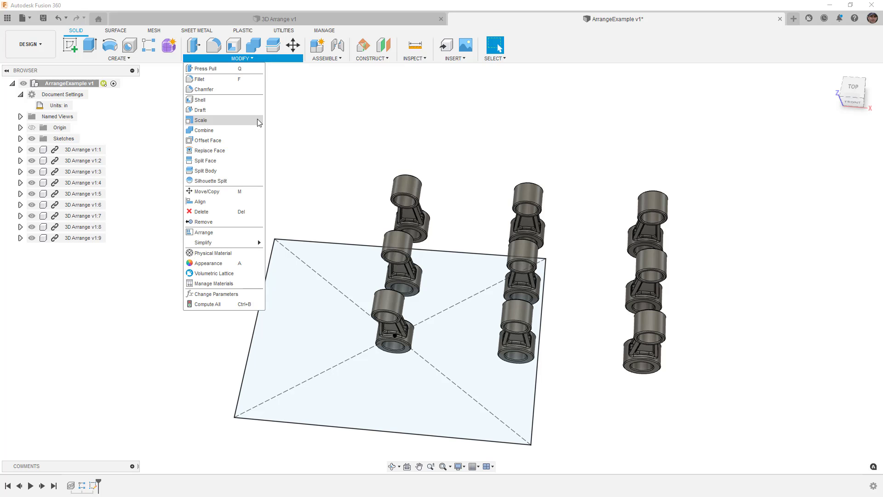
{"action": "left_click", "coordinate": [204, 232]}
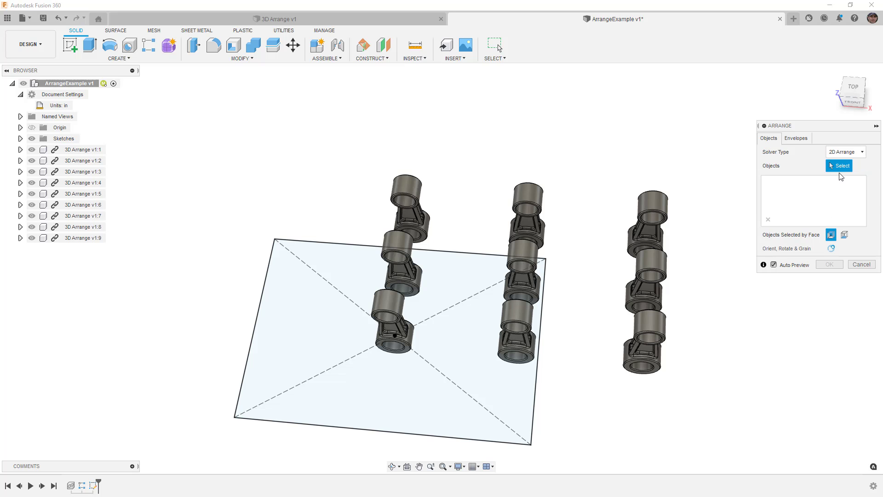
{"action": "left_click", "coordinate": [89, 150]}
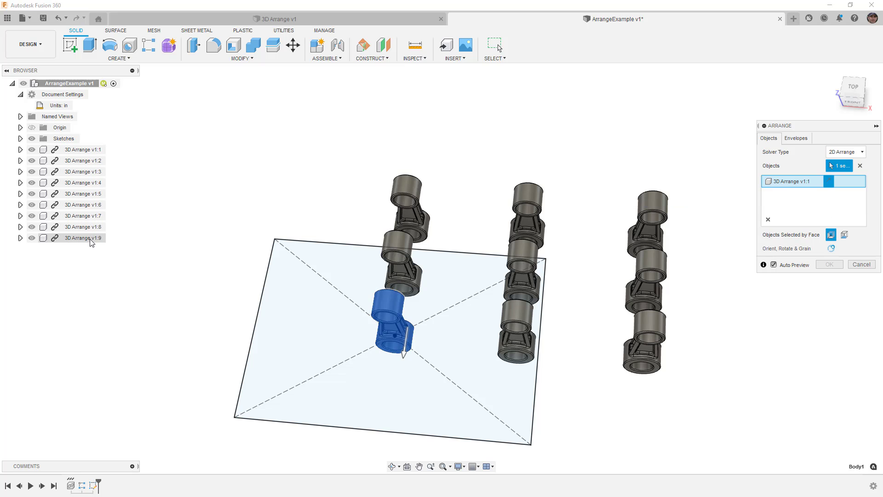
{"action": "left_click", "coordinate": [91, 239], "text": "shift"}
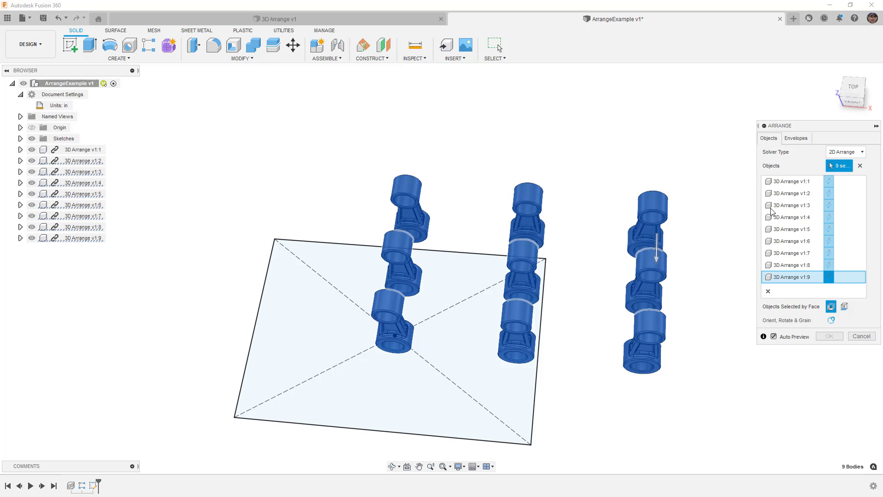
{"action": "left_click", "coordinate": [795, 138]}
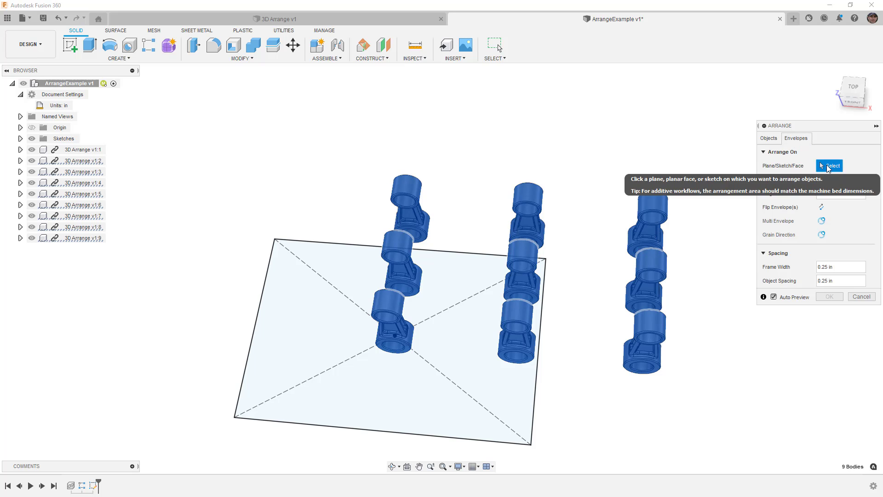
{"action": "left_click", "coordinate": [314, 288]}
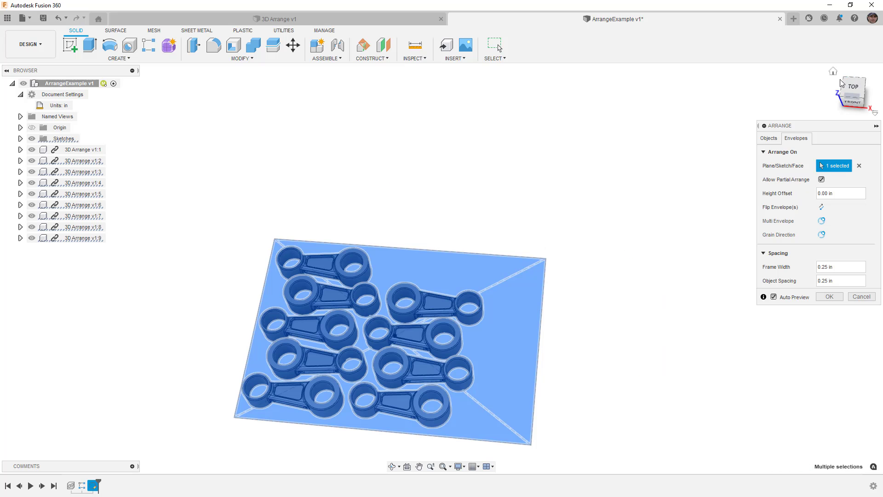
{"action": "left_click", "coordinate": [853, 87]}
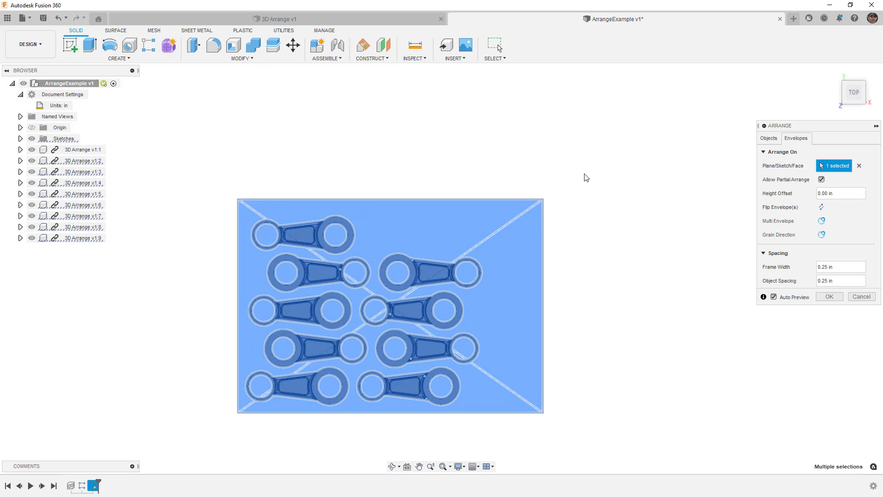
{"action": "scroll", "coordinate": [527, 175], "scroll_direction": "down", "scroll_amount": 1}
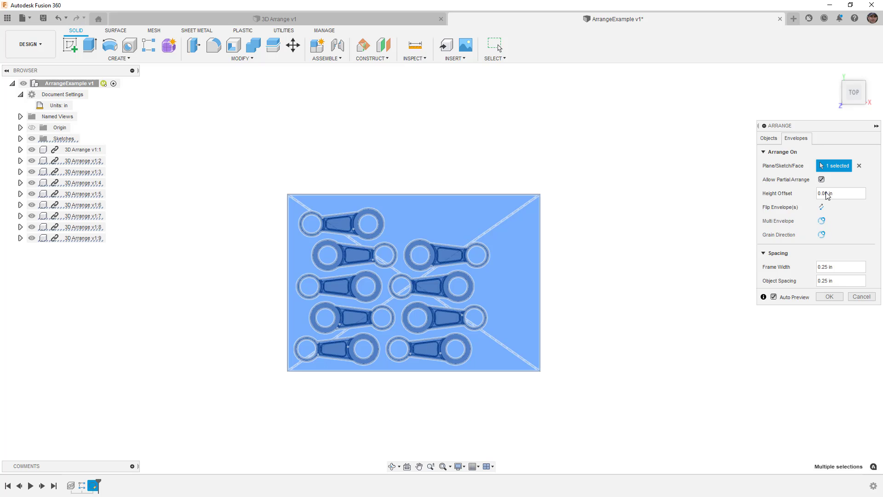
Discard the arrangement preview and edit the rod pattern to 4 by 4
{"action": "left_click", "coordinate": [861, 296]}
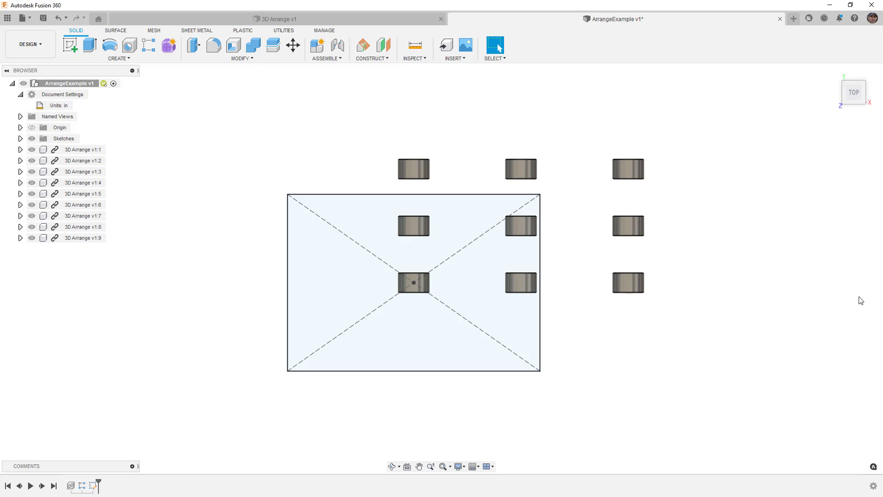
{"action": "right_click", "coordinate": [82, 486]}
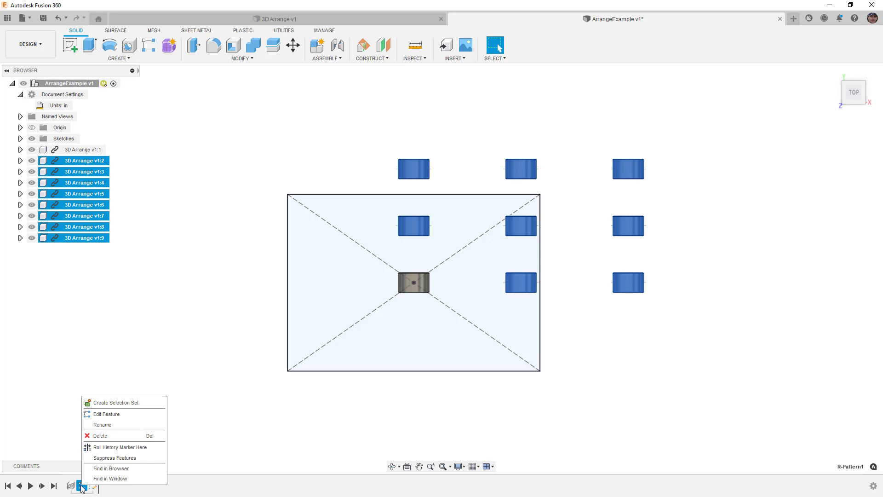
{"action": "left_click", "coordinate": [110, 413]}
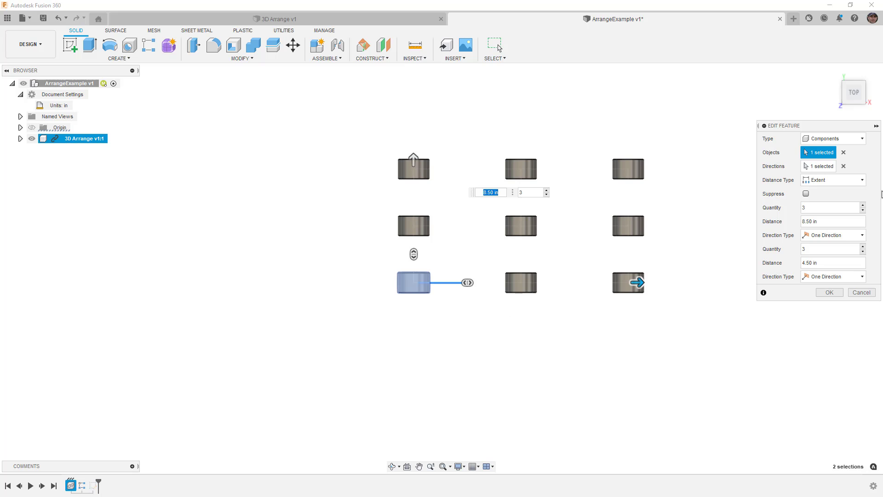
{"action": "left_click", "coordinate": [863, 205]}
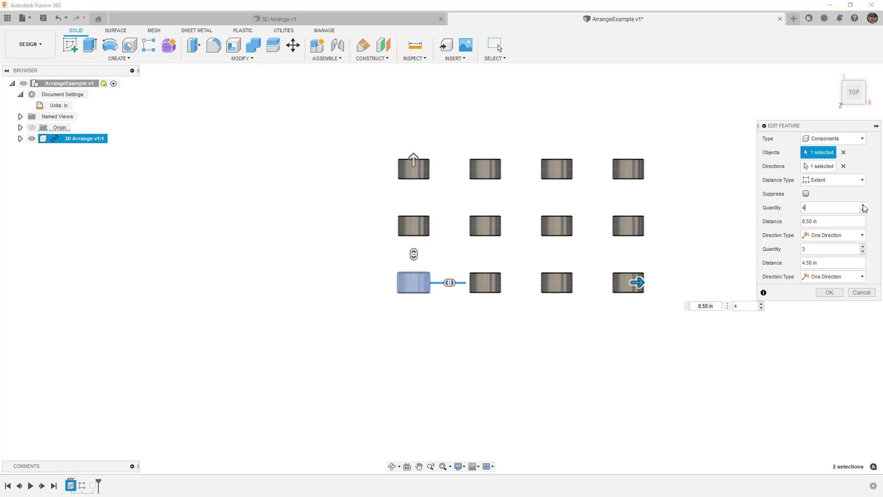
{"action": "left_click", "coordinate": [863, 247]}
{"action": "left_click", "coordinate": [829, 292]}
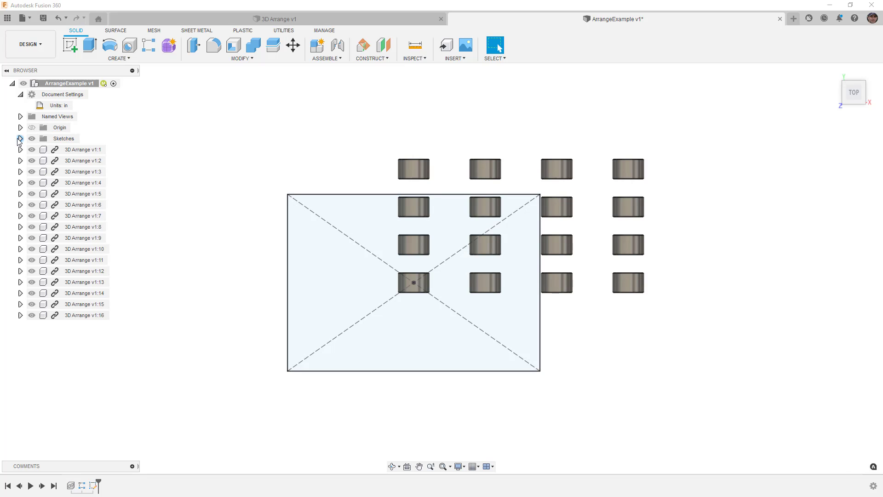
Change Sketch1's 10.00 width dimension to 7, making a 7 × 7 in square
{"action": "left_click", "coordinate": [20, 138]}
{"action": "left_click", "coordinate": [64, 150]}
{"action": "right_click", "coordinate": [64, 151]}
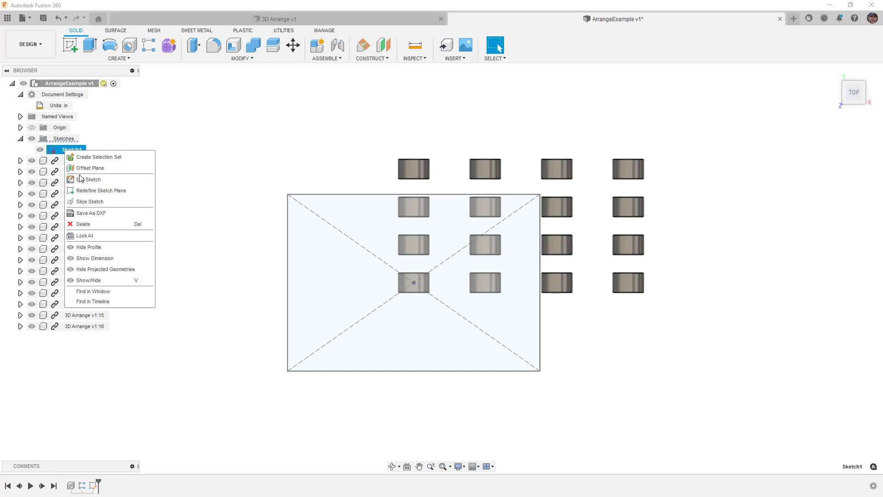
{"action": "left_click", "coordinate": [95, 258]}
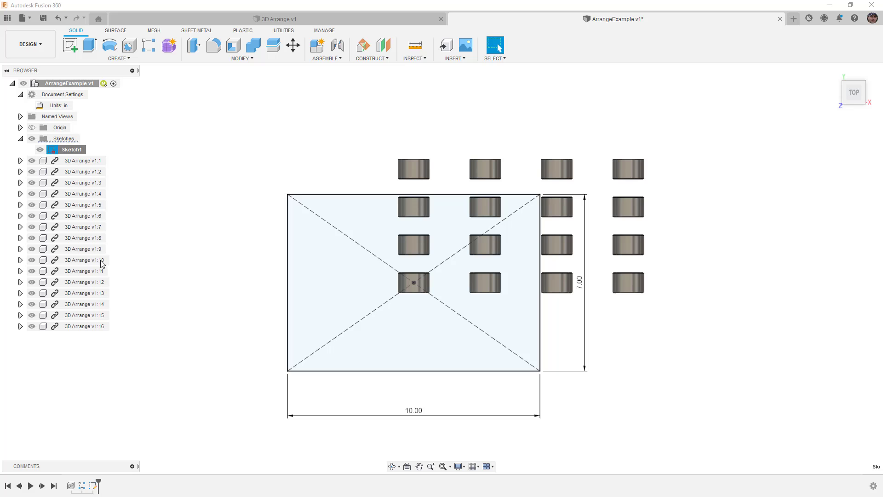
{"action": "double_click", "coordinate": [413, 412]}
{"action": "type", "text": "7"}
{"action": "key", "text": "Return"}
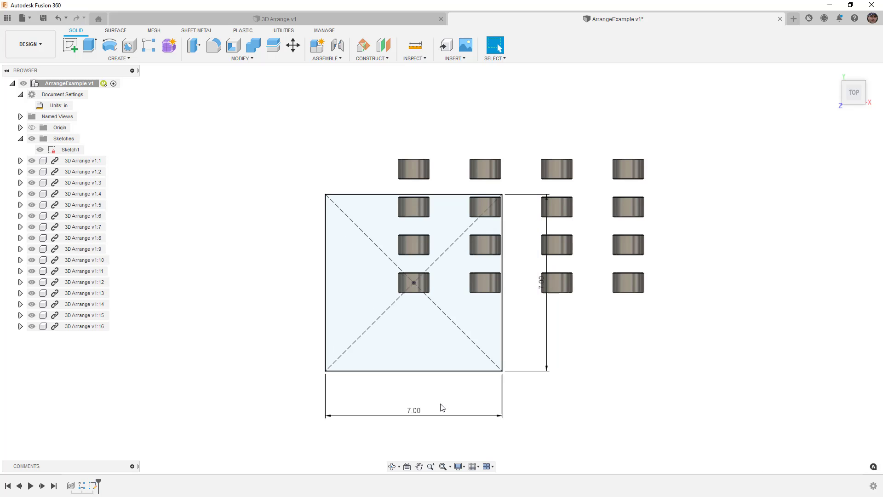
{"action": "left_click", "coordinate": [40, 150]}
{"action": "left_click", "coordinate": [40, 150]}
{"action": "left_click", "coordinate": [242, 58]}
Arrange all 16 rod bodies onto the Sketch1 square profile, briefly testing the envelope flip
{"action": "left_click", "coordinate": [239, 230]}
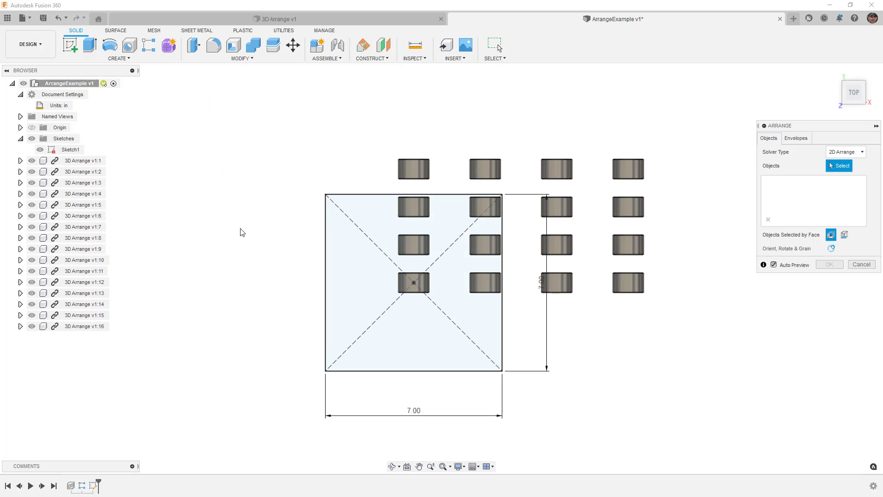
{"action": "left_click", "coordinate": [83, 161]}
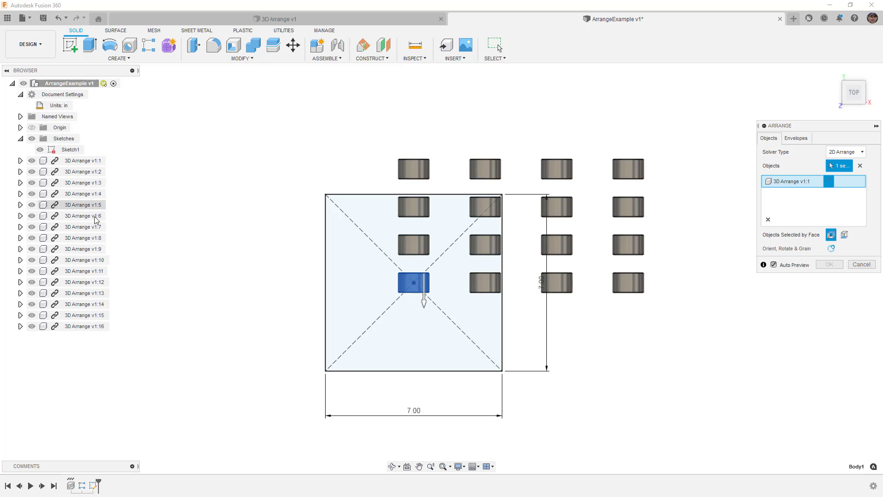
{"action": "left_click", "coordinate": [92, 326], "text": "shift"}
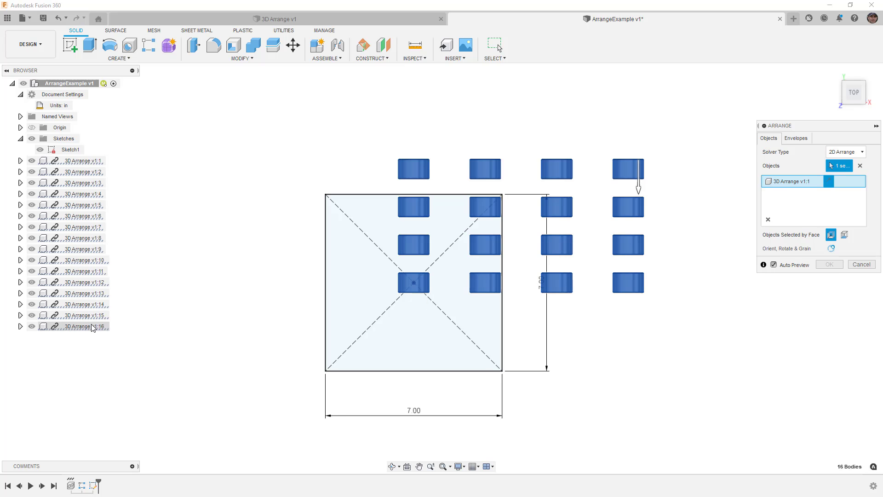
{"action": "left_click", "coordinate": [802, 144]}
{"action": "left_click", "coordinate": [454, 357]}
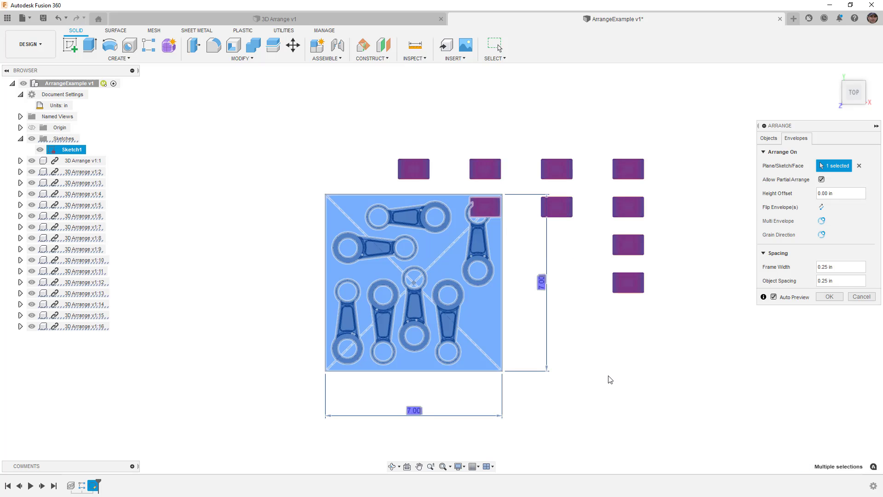
{"action": "middle_click_drag", "start_coordinate": [607, 377], "coordinate": [608, 358], "text": "shift"}
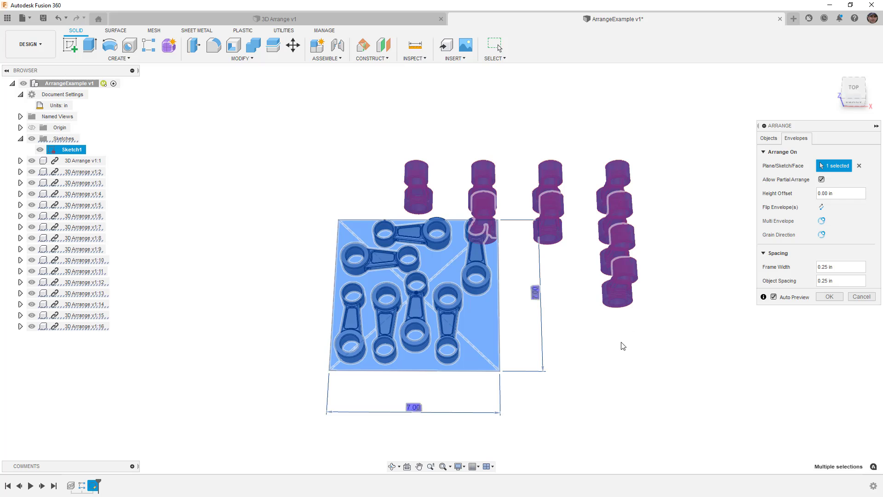
{"action": "left_click", "coordinate": [822, 208]}
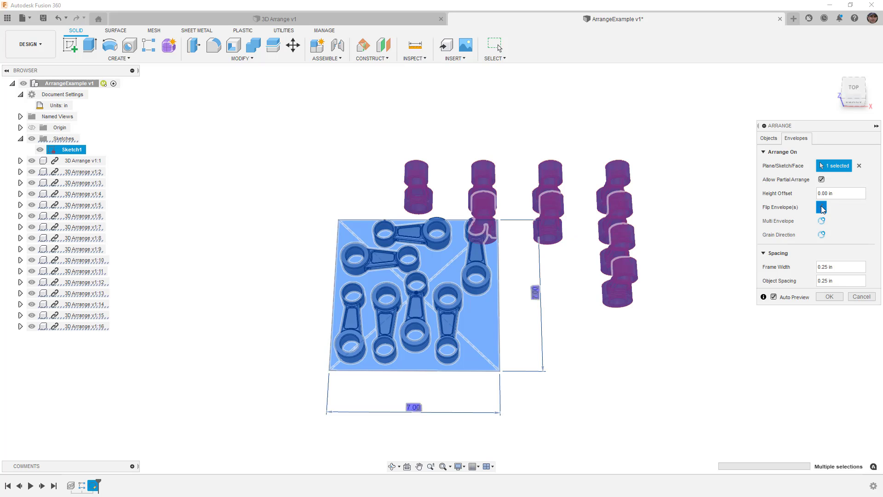
{"action": "left_click", "coordinate": [821, 207]}
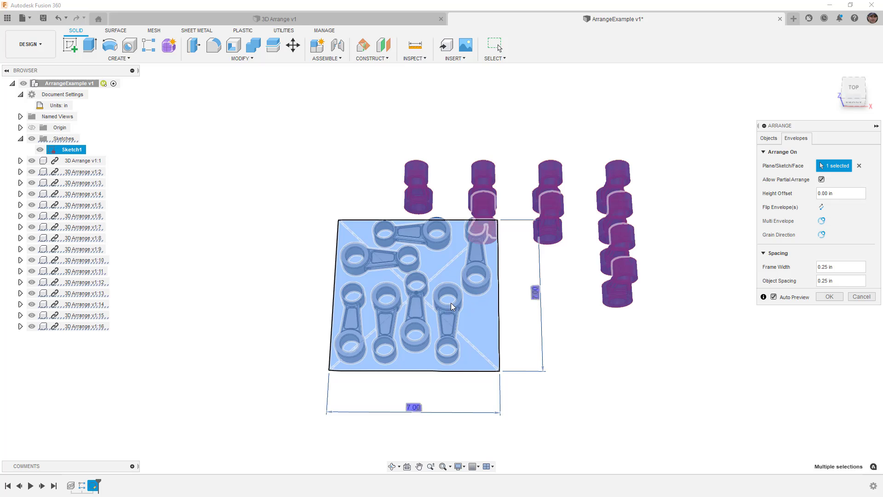
Set the Solver Type to 3D Arrange and the envelope Height to 4 in
{"action": "left_click", "coordinate": [769, 138]}
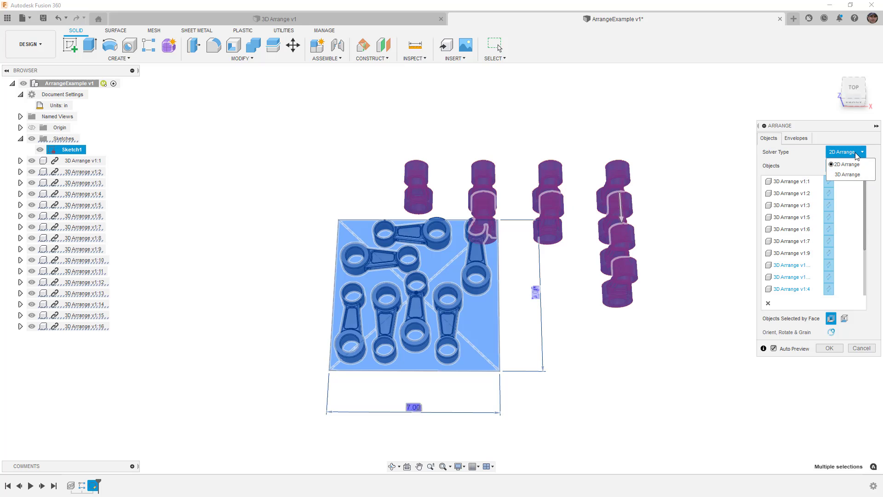
{"action": "left_click", "coordinate": [856, 176]}
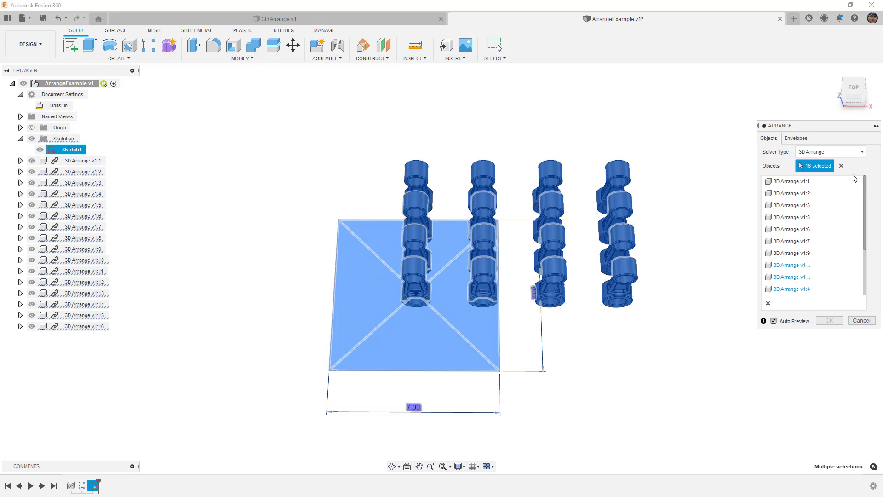
{"action": "left_click", "coordinate": [794, 138]}
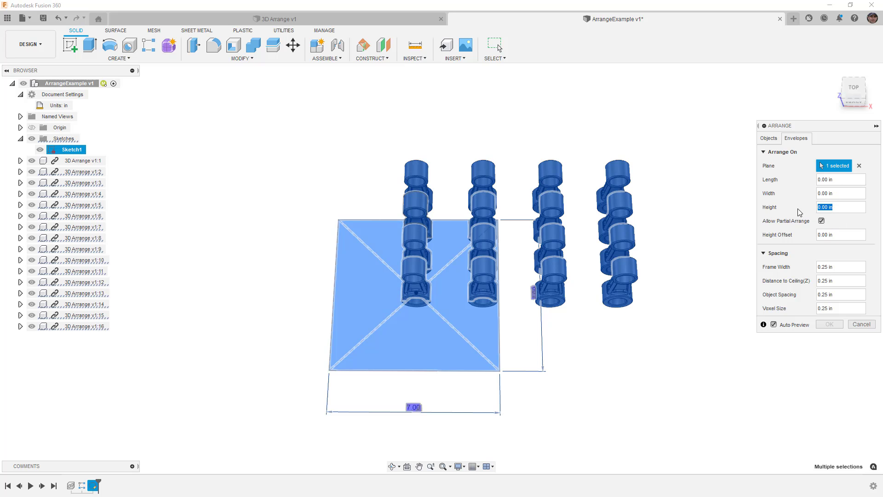
{"action": "type", "text": "4"}
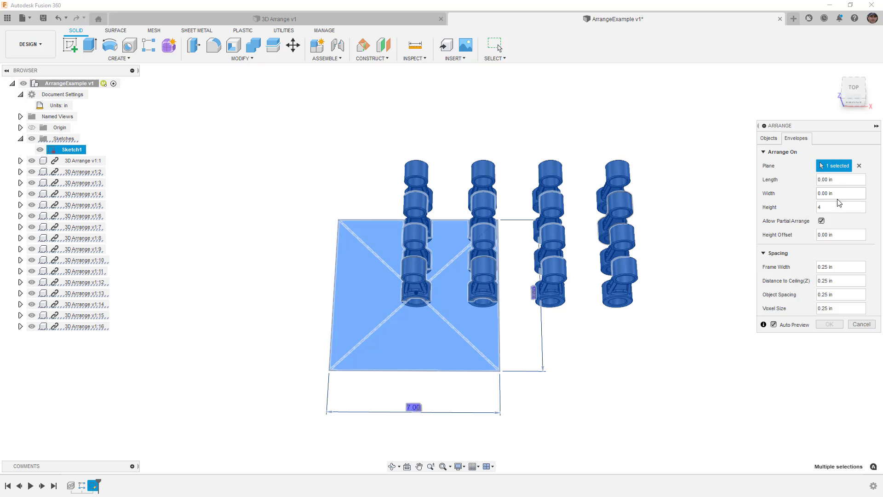
{"action": "left_click", "coordinate": [834, 180]}
Set the arrangement envelope Length and Width to 7 in
{"action": "type", "text": "7"}
{"action": "key", "text": "Tab"}
{"action": "type", "text": "7"}
{"action": "key", "text": "Tab"}
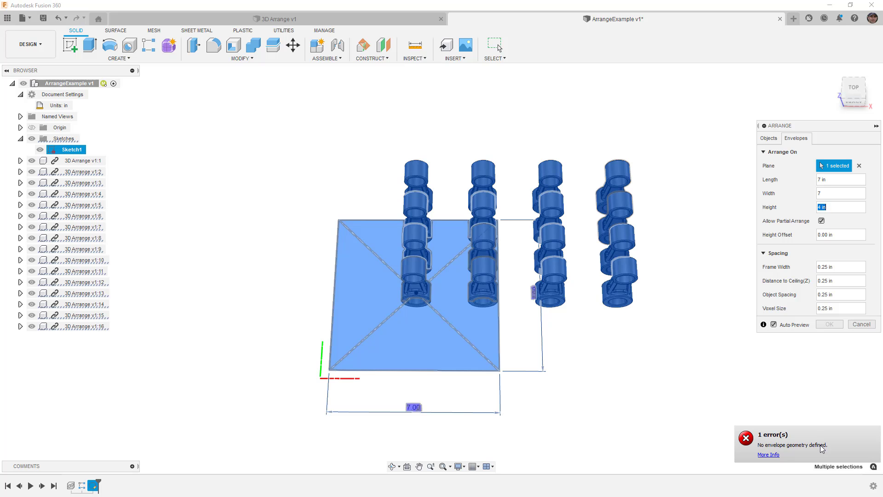
{"action": "middle_click_drag", "start_coordinate": [647, 371], "coordinate": [635, 337], "text": "shift"}
Replace the envelope's base plane with the XY origin plane
{"action": "left_click", "coordinate": [824, 171]}
{"action": "left_click", "coordinate": [858, 166]}
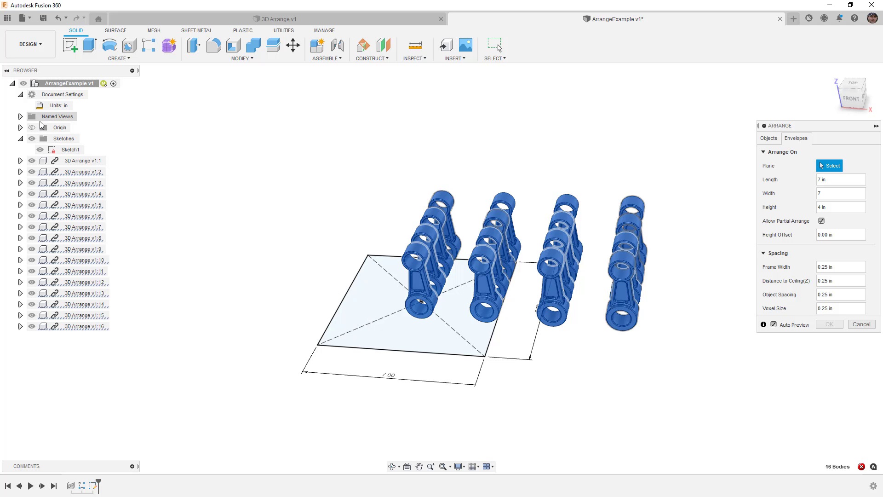
{"action": "left_click", "coordinate": [21, 128]}
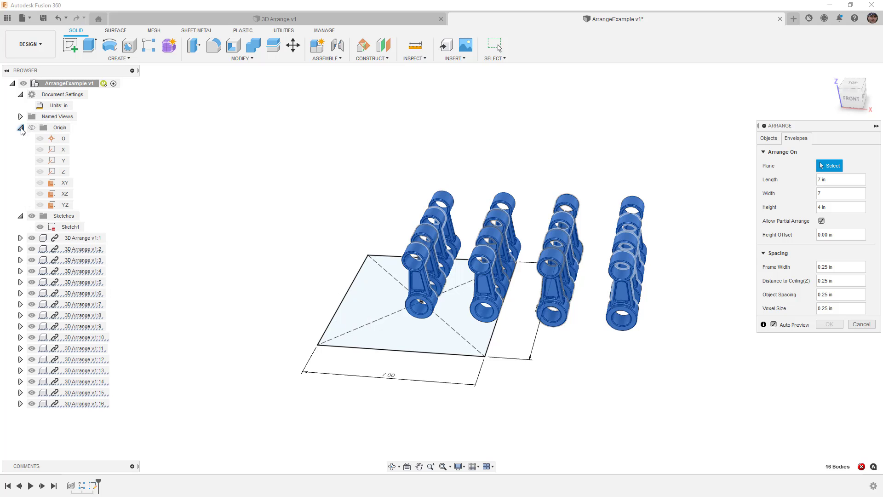
{"action": "left_click", "coordinate": [65, 184]}
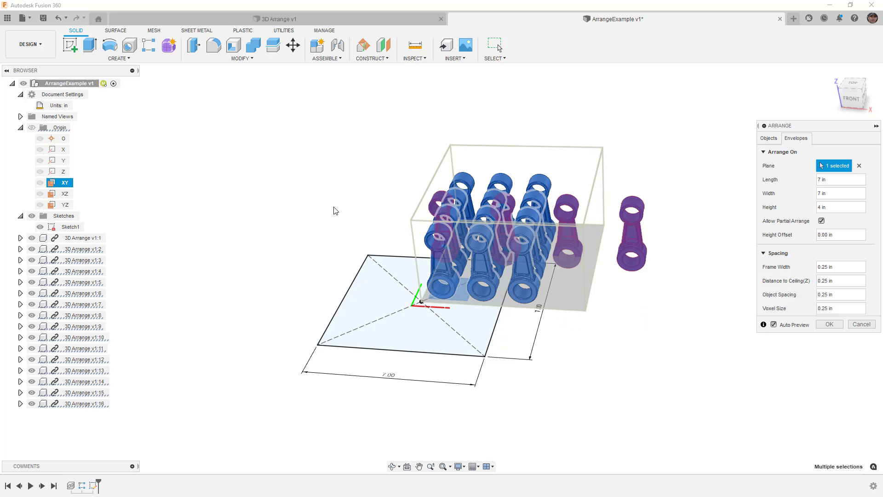
Change the Voxel Size to .125 in and check the 4 × 4 rod layout from the top view
{"action": "middle_click_drag", "start_coordinate": [460, 244], "coordinate": [479, 245], "text": "shift"}
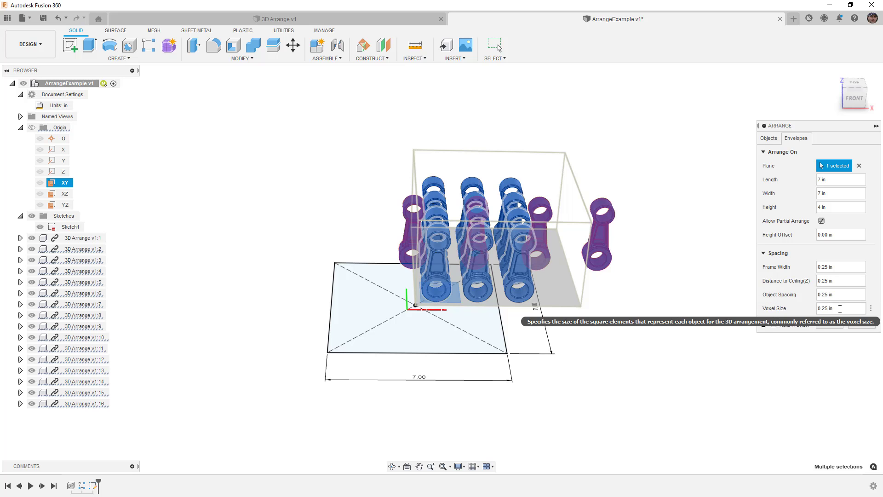
{"action": "left_click_drag", "start_coordinate": [844, 309], "coordinate": [800, 312]}
{"action": "key", "text": "BackSpace"}
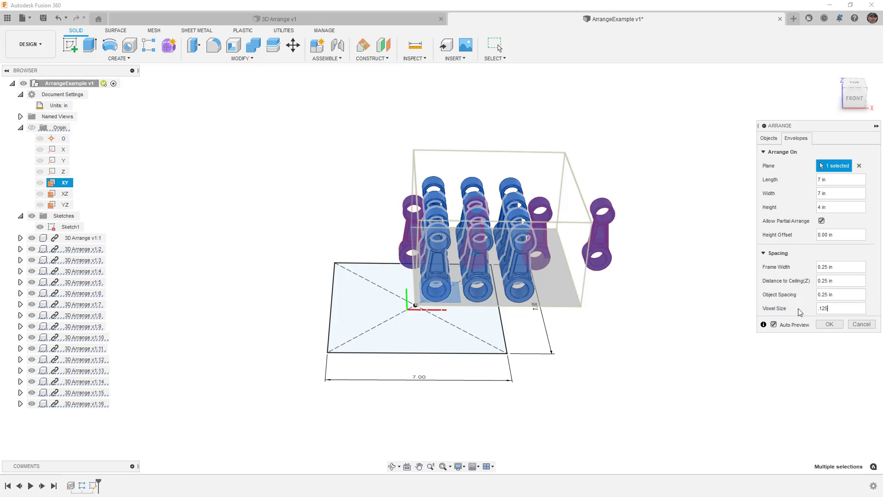
{"action": "key", "text": "Tab"}
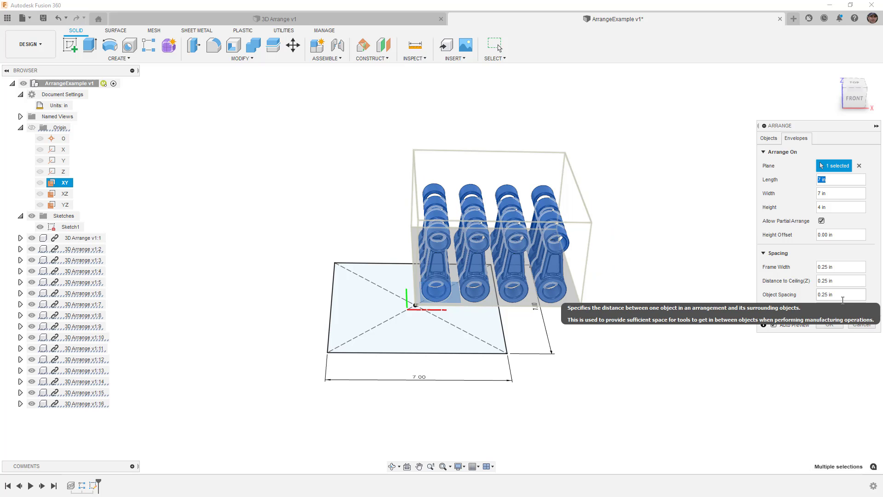
{"action": "middle_click_drag", "start_coordinate": [640, 229], "coordinate": [630, 269], "text": "shift"}
{"action": "left_click", "coordinate": [852, 92]}
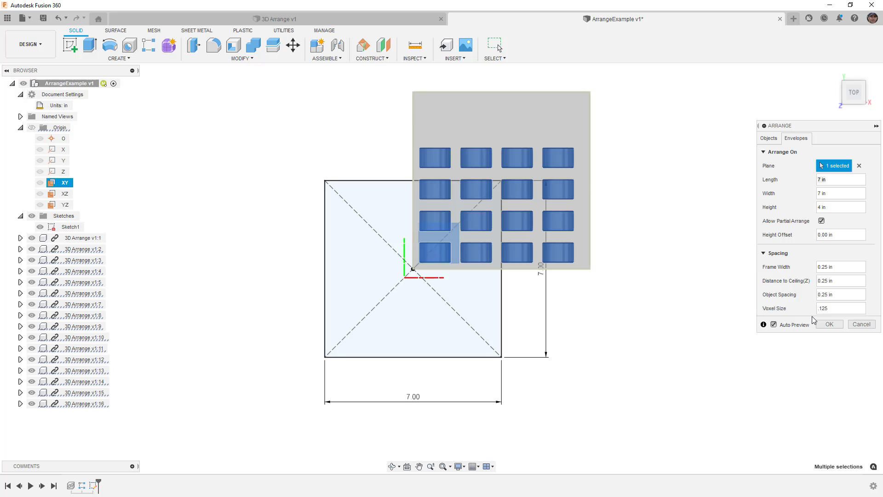
Resize the envelope Length and Width to 6 in
{"action": "left_click", "coordinate": [838, 178]}
{"action": "type", "text": "6"}
{"action": "key", "text": "Tab"}
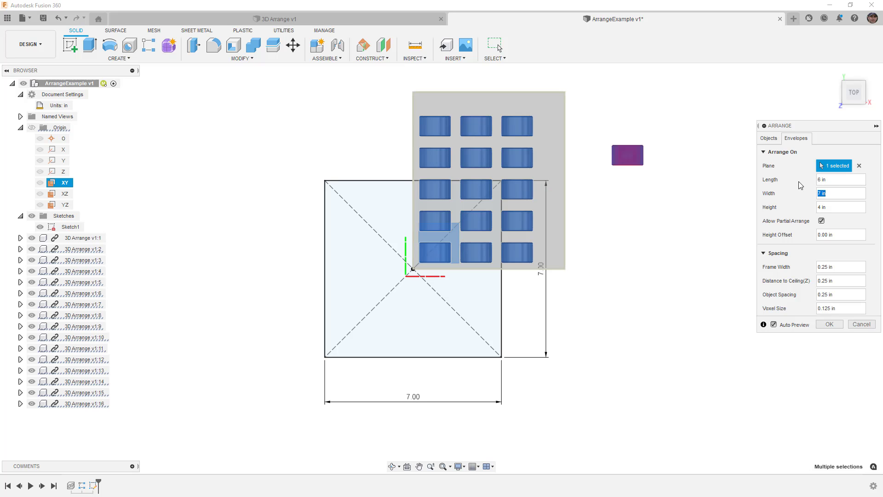
{"action": "type", "text": "6"}
{"action": "key", "text": "Tab"}
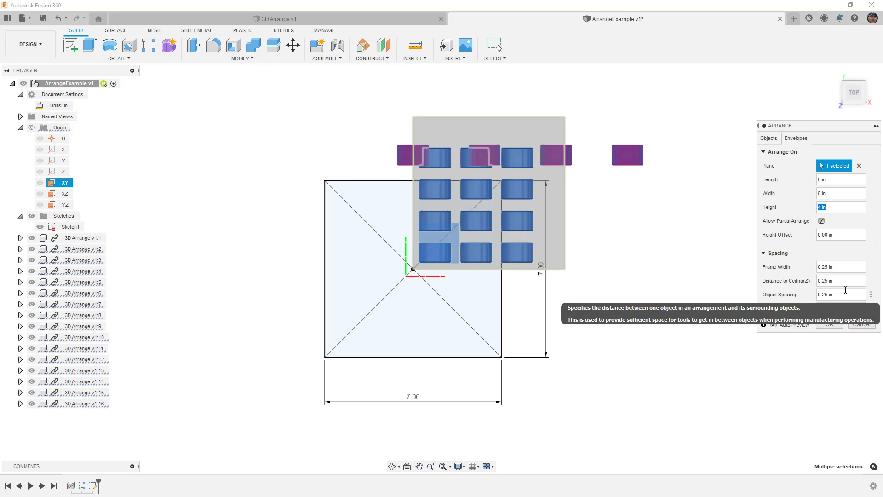
Set both Object Spacing and Frame Width to 0.125 in
{"action": "left_click", "coordinate": [846, 292]}
{"action": "type", "text": "0.125"}
{"action": "key", "text": "Tab"}
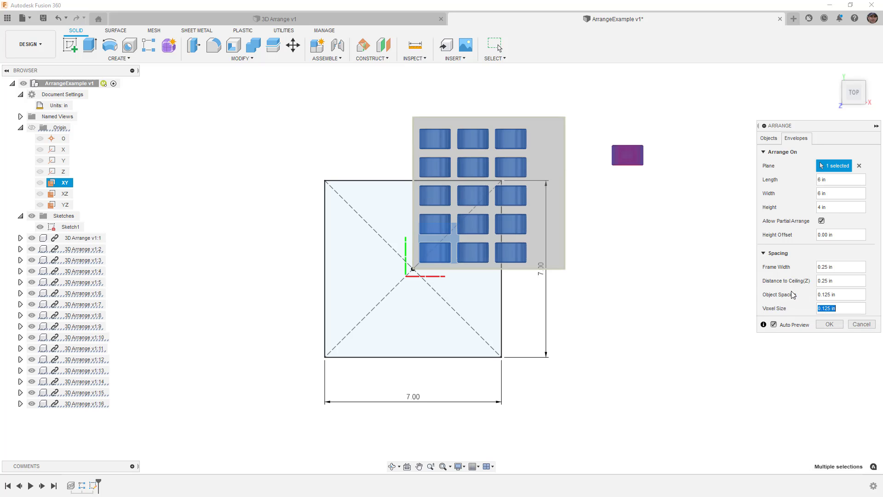
{"action": "left_click", "coordinate": [842, 268]}
{"action": "left_click_drag", "start_coordinate": [842, 268], "coordinate": [796, 274]}
{"action": "type", "text": ".125"}
{"action": "key", "text": "Tab"}
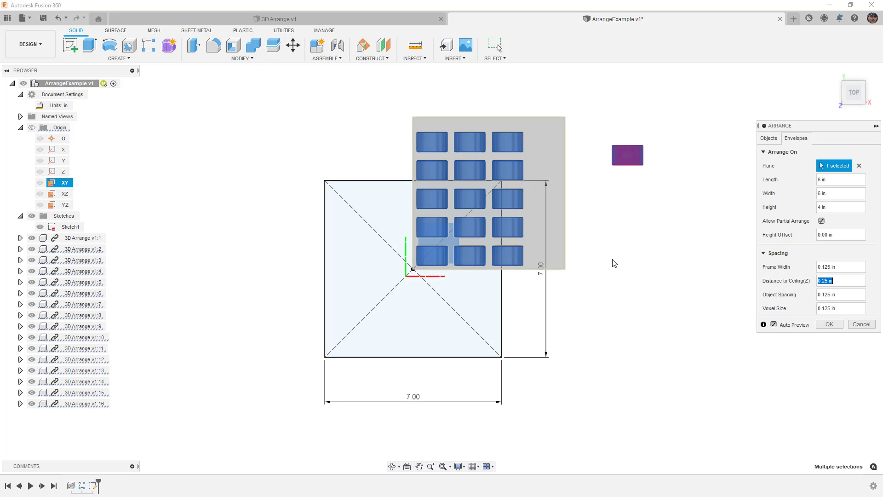
Widen the envelope to 7 in and inspect the packed rods in 3D
{"action": "left_click", "coordinate": [830, 202]}
{"action": "type", "text": "7"}
{"action": "key", "text": "Tab"}
{"action": "middle_click_drag", "start_coordinate": [689, 290], "coordinate": [662, 276], "text": "shift"}
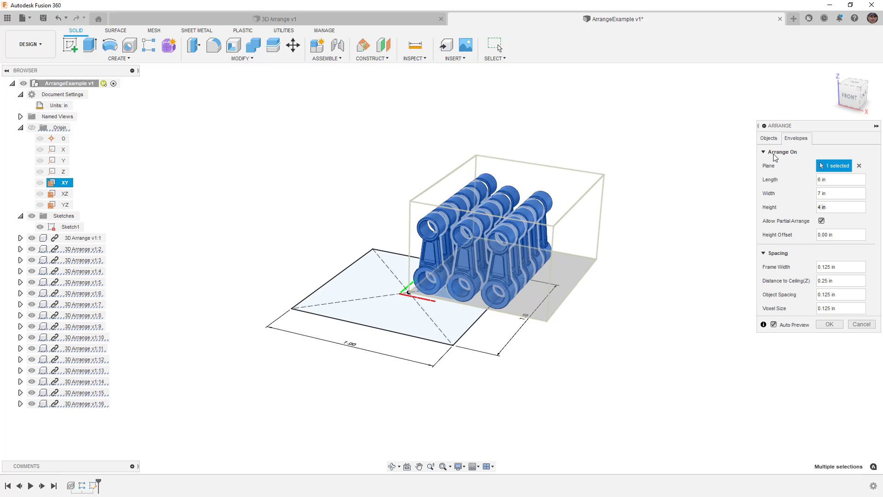
Review the 16 arranged objects, then set the envelope to 4 × 4 × 8 in
{"action": "left_click", "coordinate": [769, 138]}
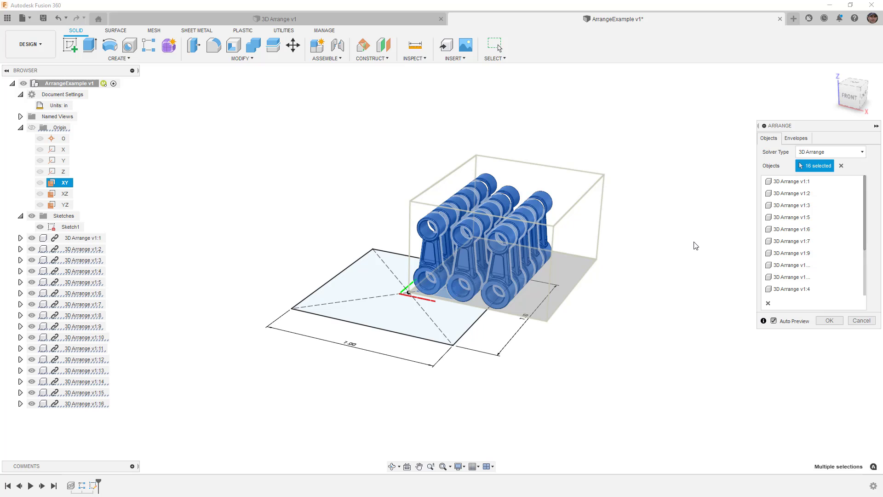
{"action": "left_click", "coordinate": [796, 139]}
{"action": "left_click", "coordinate": [843, 183]}
{"action": "type", "text": "4"}
{"action": "key", "text": "Tab"}
{"action": "type", "text": "4"}
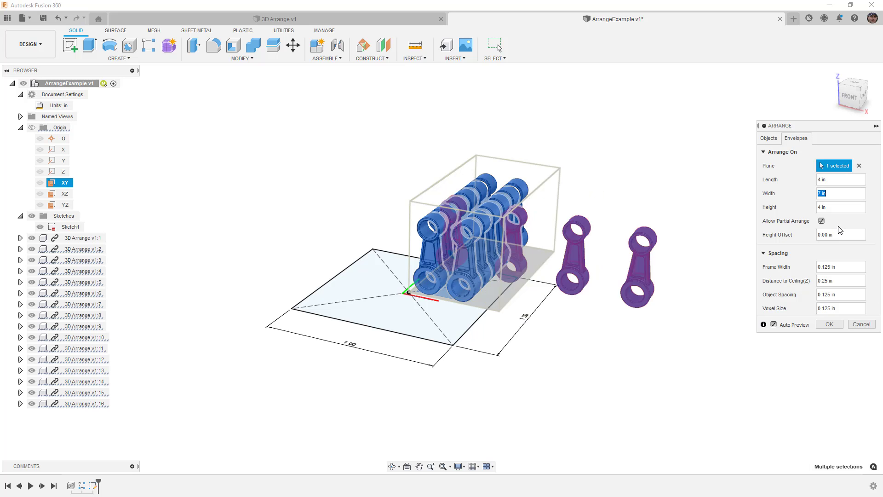
{"action": "key", "text": "Tab"}
{"action": "type", "text": "8"}
{"action": "key", "text": "Tab"}
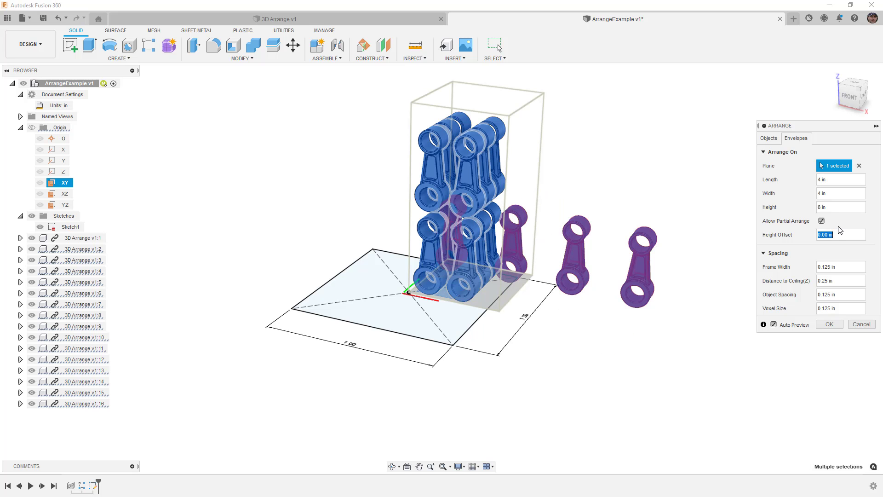
Raise the envelope height to 10 in and inspect the vertical stack
{"action": "key", "text": "shift+Tab"}
{"action": "type", "text": "10"}
{"action": "key", "text": "Tab"}
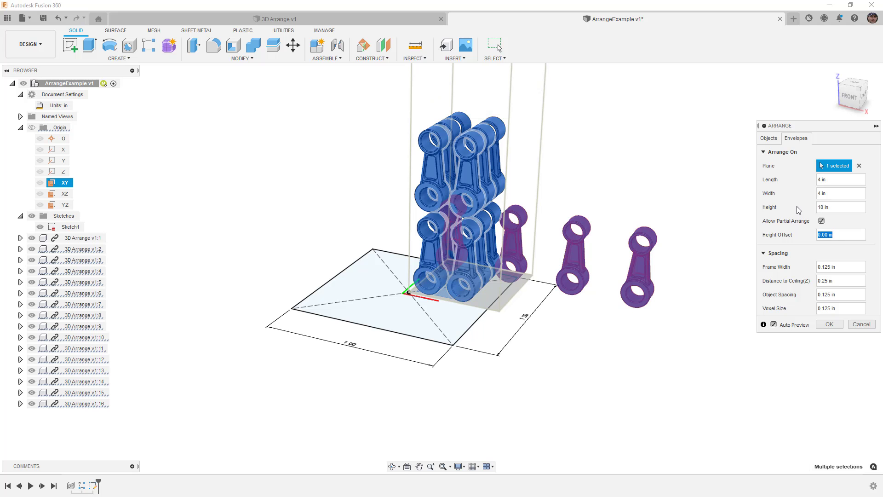
{"action": "mouse_move", "coordinate": [630, 209]}
{"action": "middle_mouse_down", "text": "shift"}
{"action": "mouse_move", "coordinate": [565, 198]}
{"action": "mouse_move", "coordinate": [634, 200]}
{"action": "middle_mouse_up", "text": "shift"}
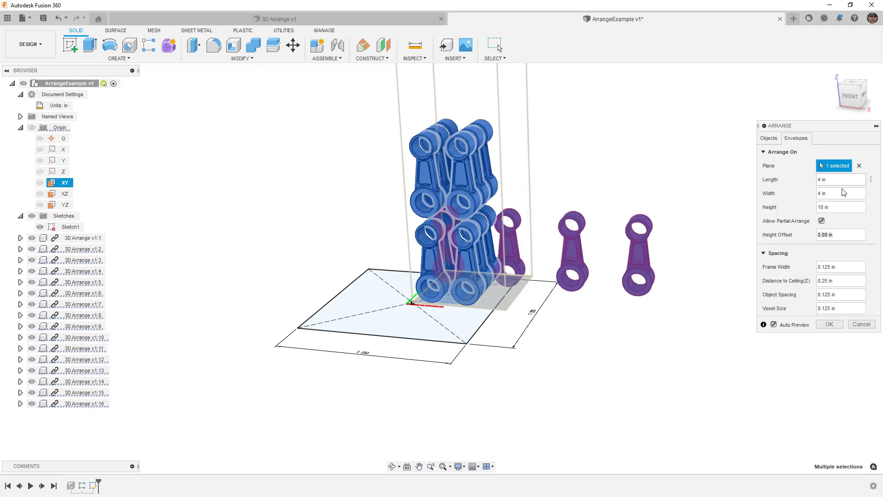
Close Arrange and start a new setup in the Manufacture workspace
{"action": "left_click", "coordinate": [861, 324]}
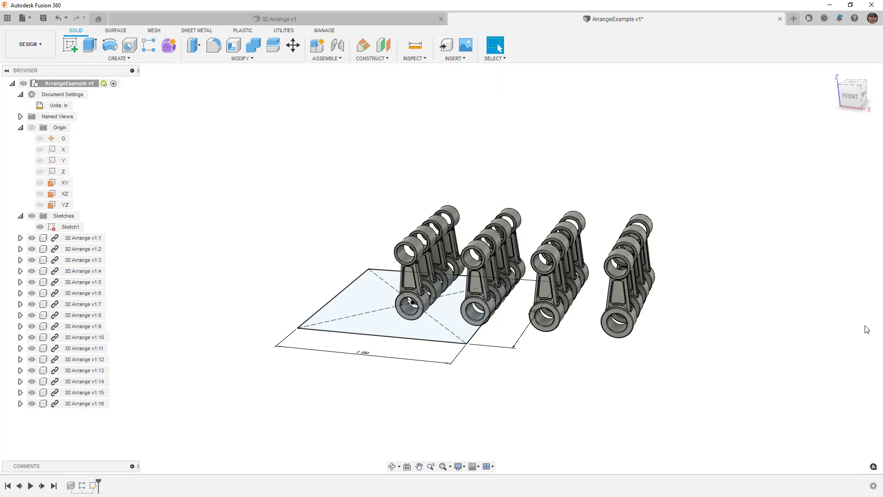
{"action": "left_click", "coordinate": [54, 54]}
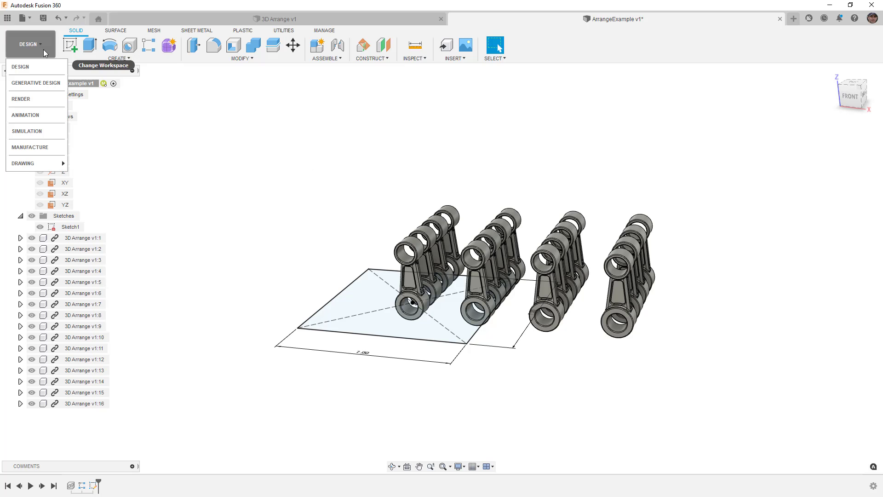
{"action": "left_click", "coordinate": [37, 148]}
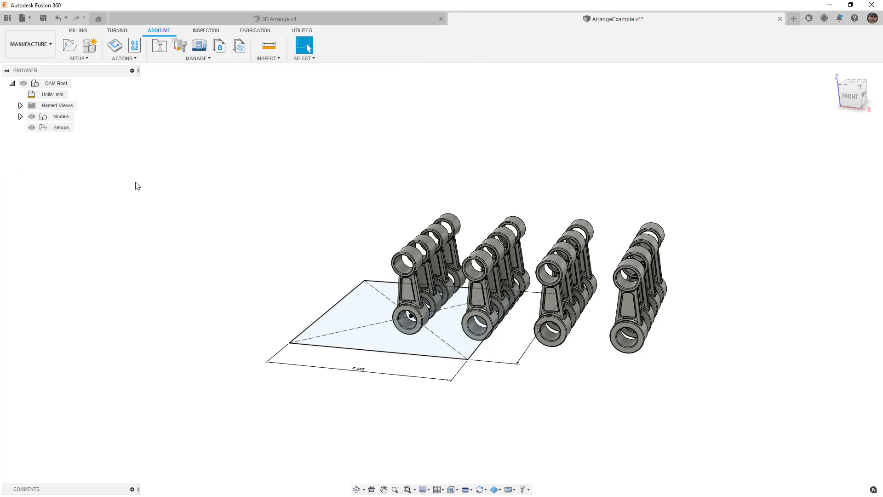
{"action": "left_click", "coordinate": [69, 45]}
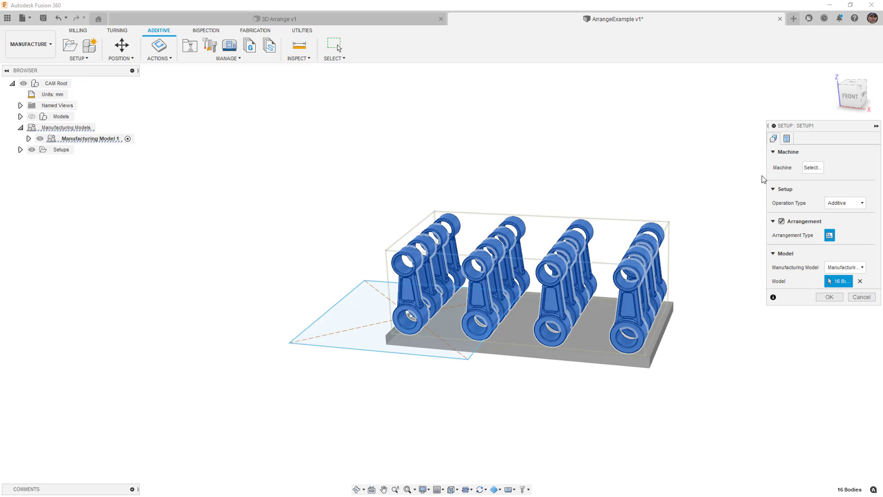
Choose the Formlabs Fuse 1 SLS printer from the Fusion 360 library as the machine
{"action": "left_click", "coordinate": [812, 168]}
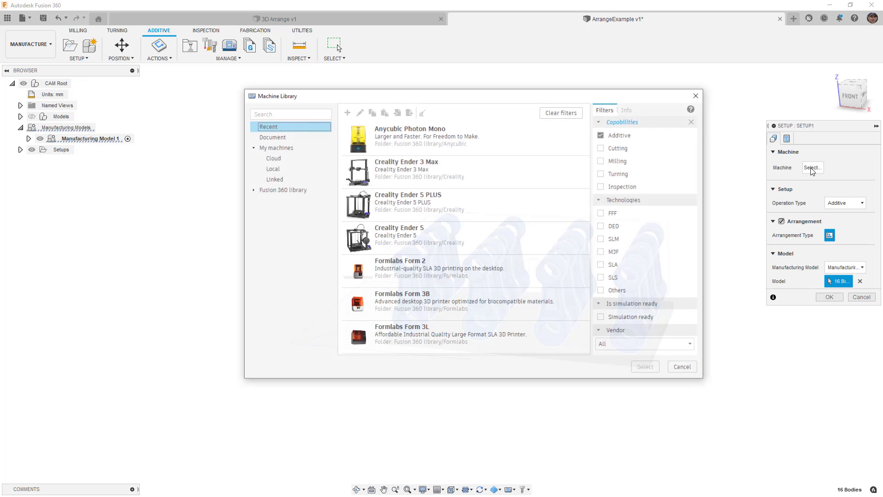
{"action": "left_click", "coordinate": [290, 189]}
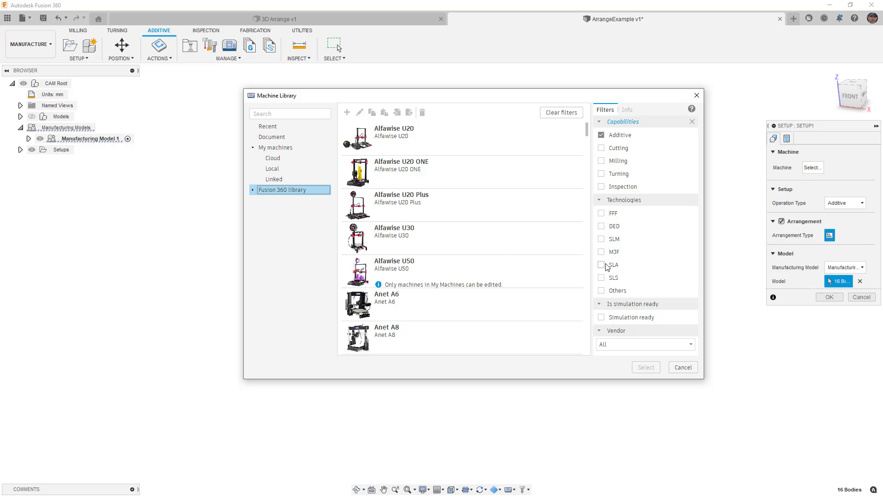
{"action": "left_click", "coordinate": [601, 278]}
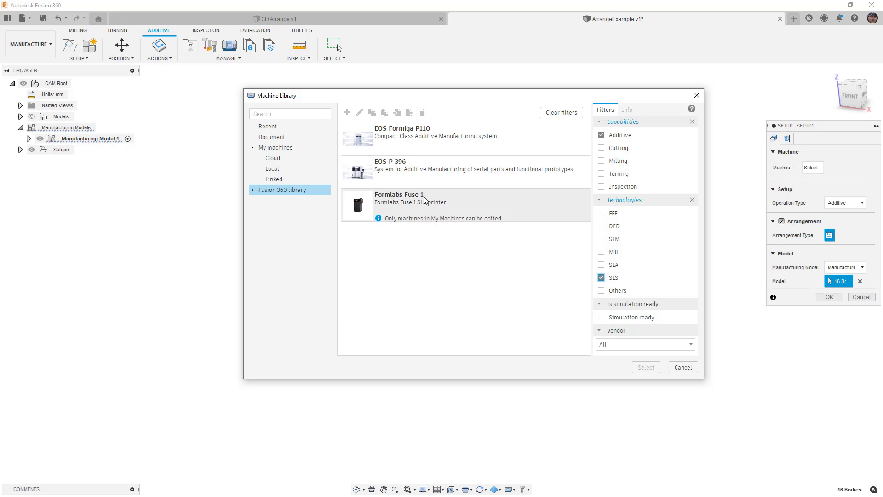
{"action": "left_click", "coordinate": [424, 208]}
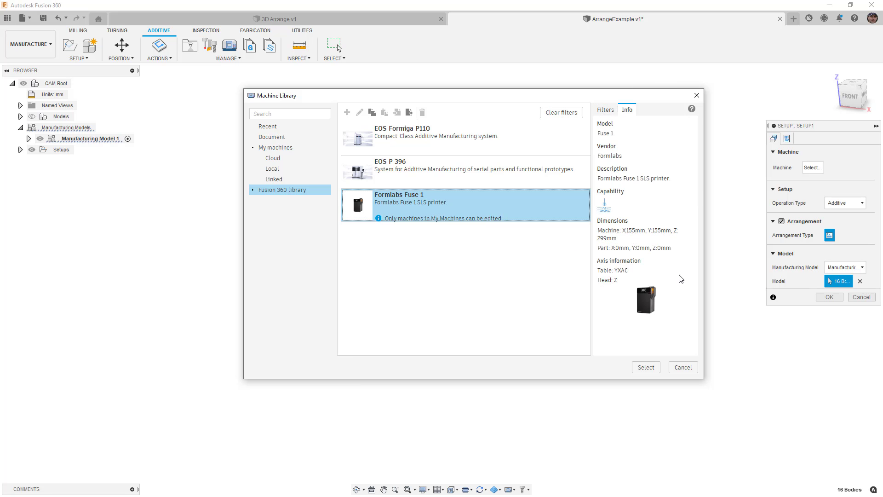
{"action": "left_click", "coordinate": [646, 367]}
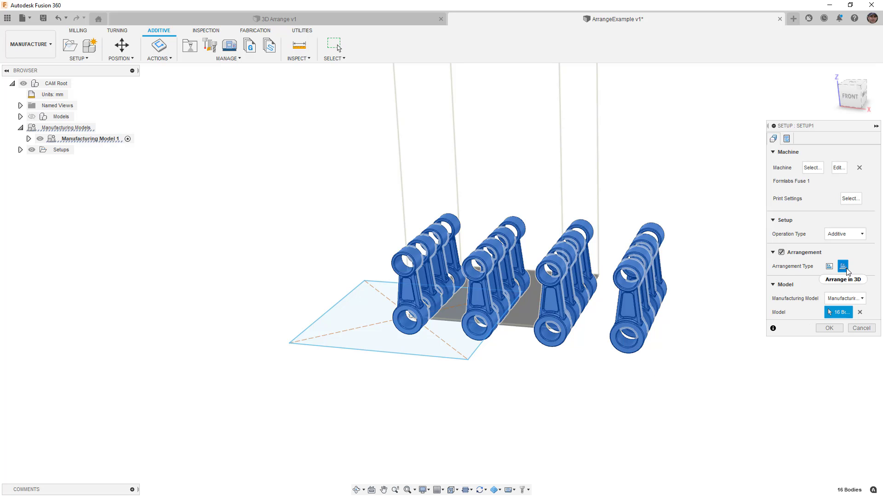
Keep 3D arrangement, then apply the Formlabs SLS print setting to create Setup1
{"action": "mouse_move", "coordinate": [848, 271]}
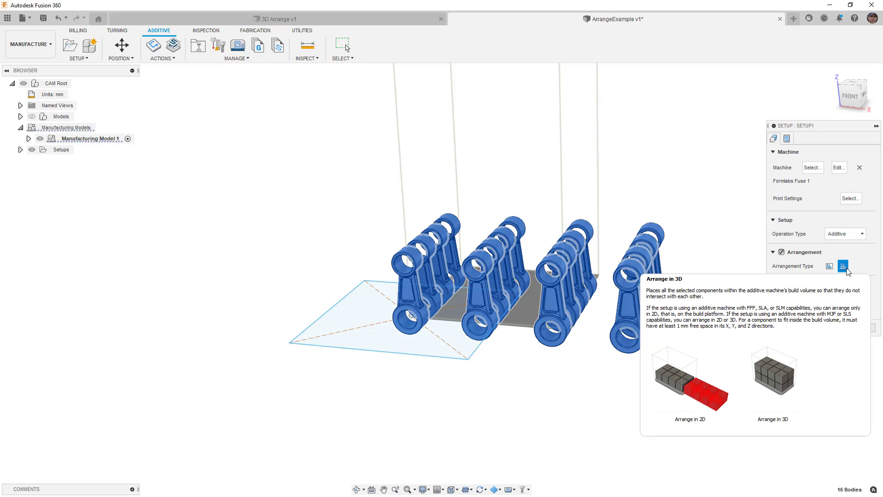
{"action": "left_click", "coordinate": [830, 328]}
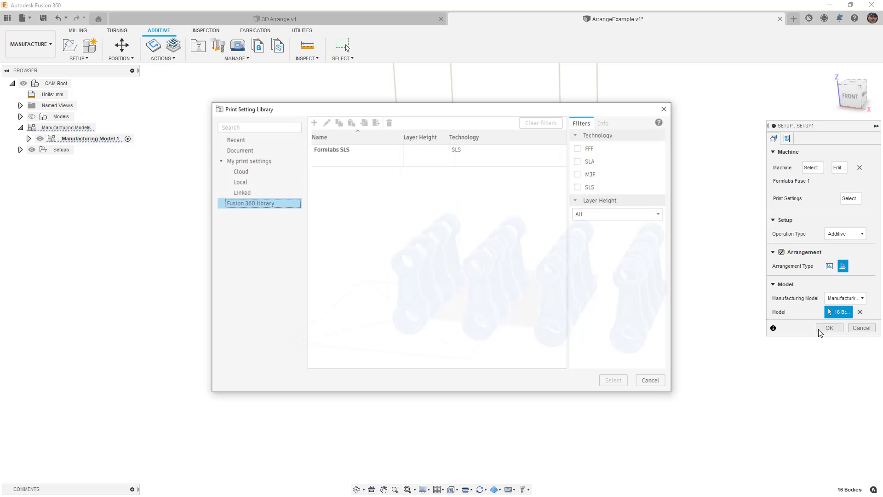
{"action": "left_click", "coordinate": [364, 162]}
{"action": "left_click", "coordinate": [624, 384]}
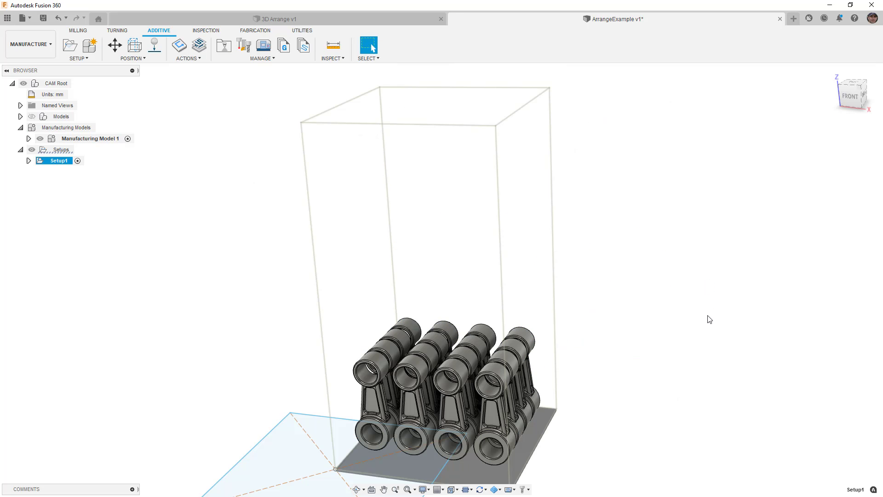
{"action": "mouse_move", "coordinate": [677, 340]}
{"action": "middle_mouse_down", "text": "shift"}
{"action": "mouse_move", "coordinate": [612, 339]}
{"action": "mouse_move", "coordinate": [697, 325]}
{"action": "mouse_move", "coordinate": [771, 329]}
{"action": "mouse_move", "coordinate": [678, 331]}
{"action": "middle_mouse_up", "text": "shift"}
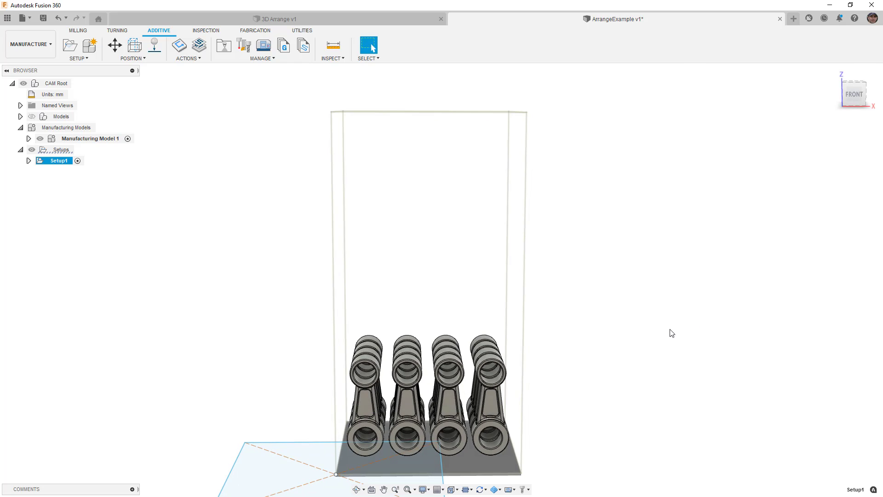
{"action": "scroll", "coordinate": [620, 308], "scroll_direction": "down", "scroll_amount": 3}
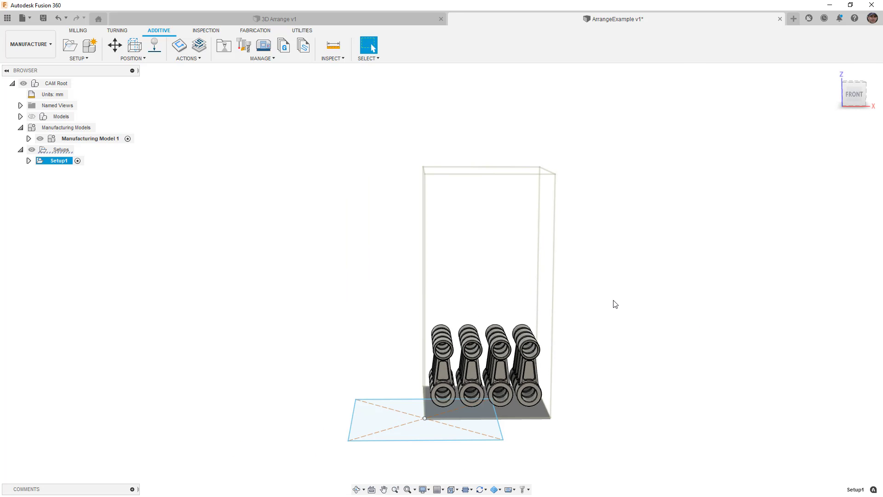
{"action": "left_click", "coordinate": [854, 94]}
{"action": "middle_click_drag", "start_coordinate": [710, 313], "coordinate": [650, 304]}
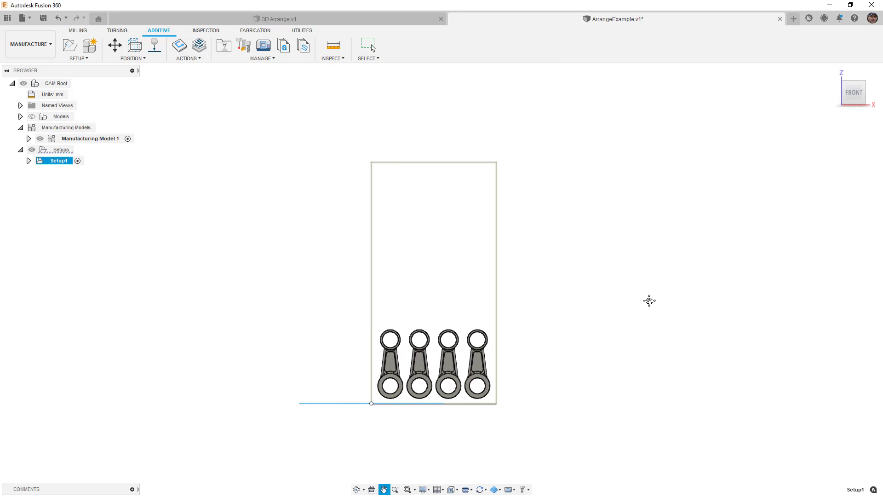